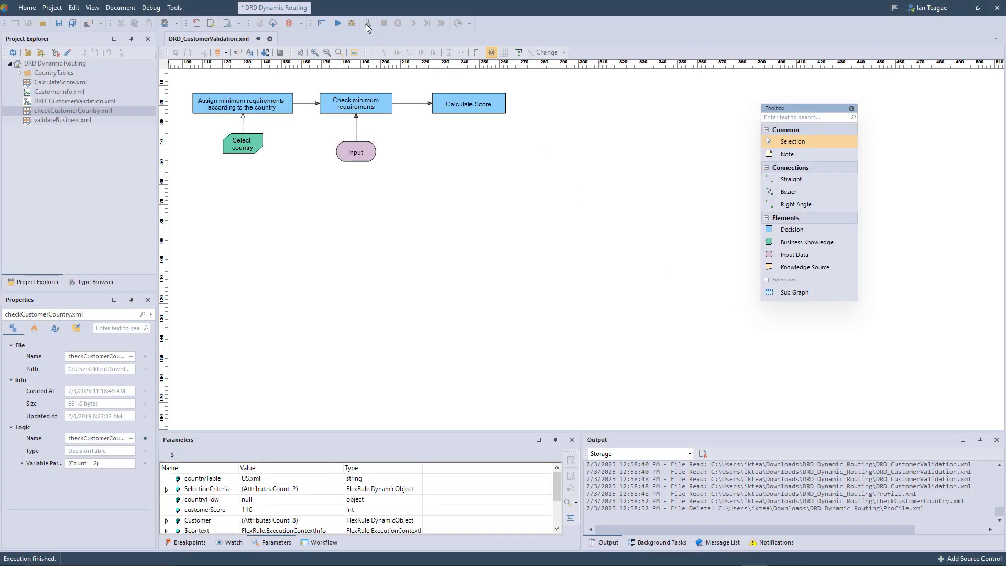
- Run the DRD_CustomerValidation.xml logic with the saved run template "Expected Score 110"
{"action": "left_click", "coordinate": [368, 24]}
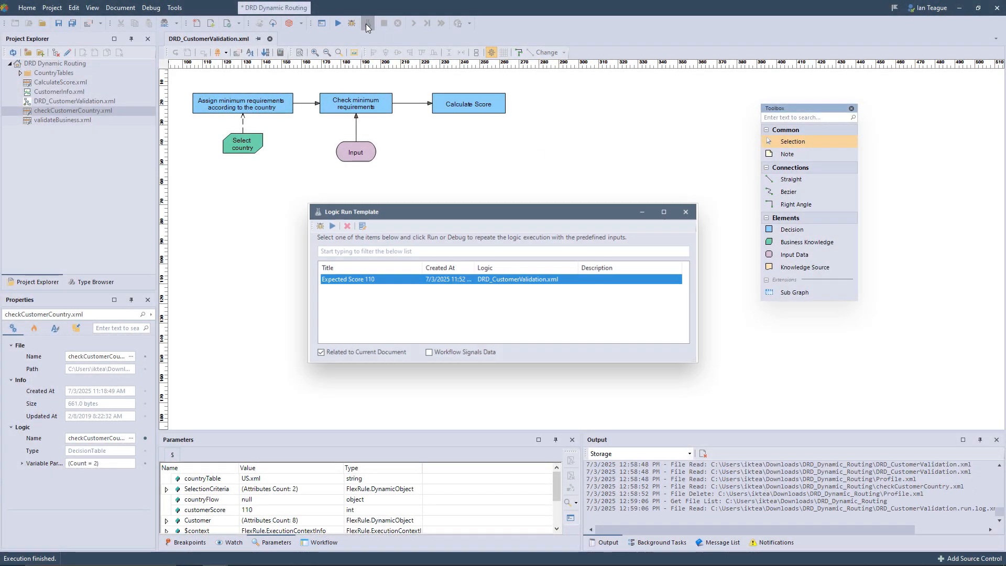
{"action": "left_click", "coordinate": [331, 227]}
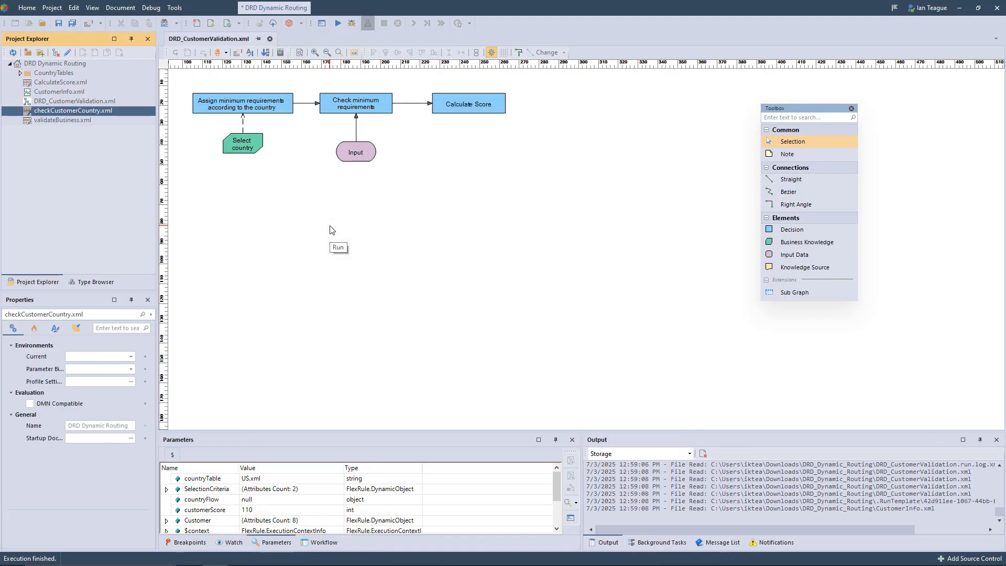
{"action": "left_click", "coordinate": [648, 396]}
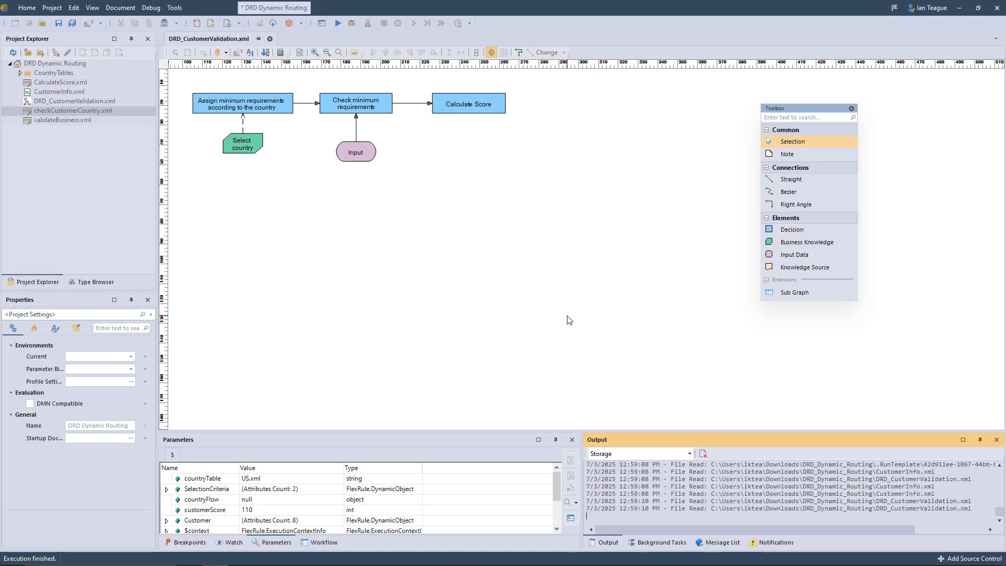
- Create a Publish Profile document named Profile.xml in the DRD Dynamic Routing project and open it
{"action": "left_click", "coordinate": [84, 64]}
{"action": "left_click", "coordinate": [94, 55]}
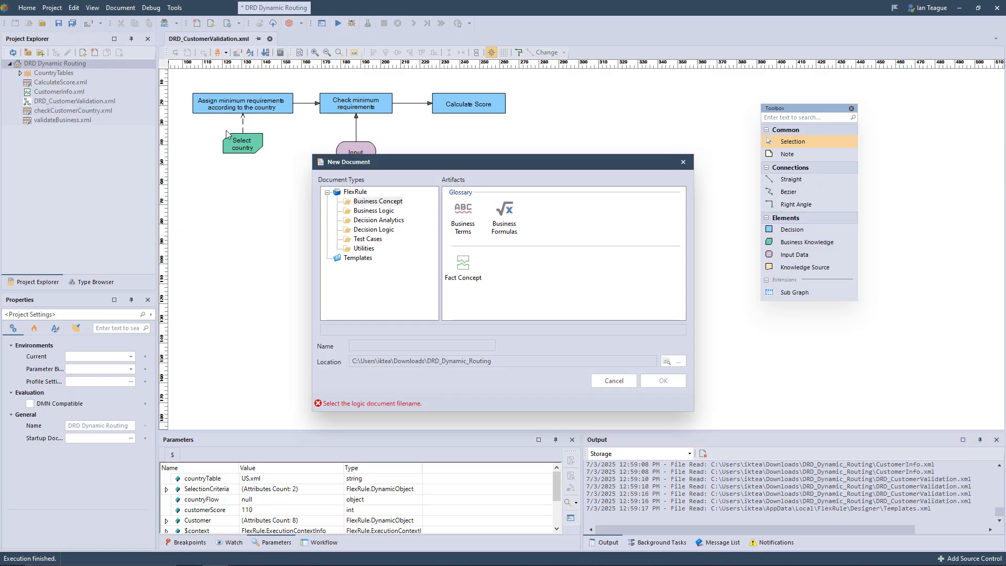
{"action": "left_click", "coordinate": [364, 248]}
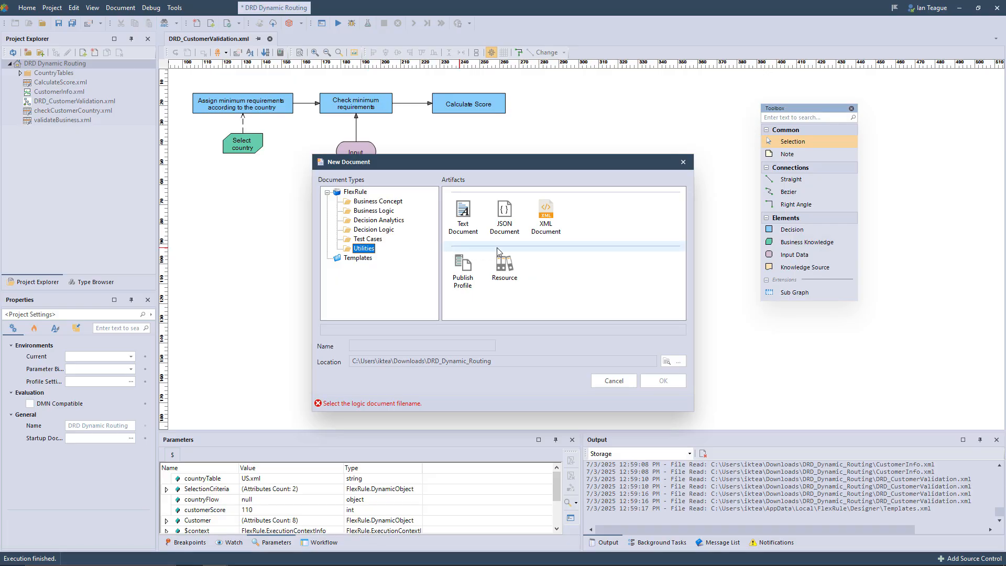
{"action": "left_click", "coordinate": [463, 266]}
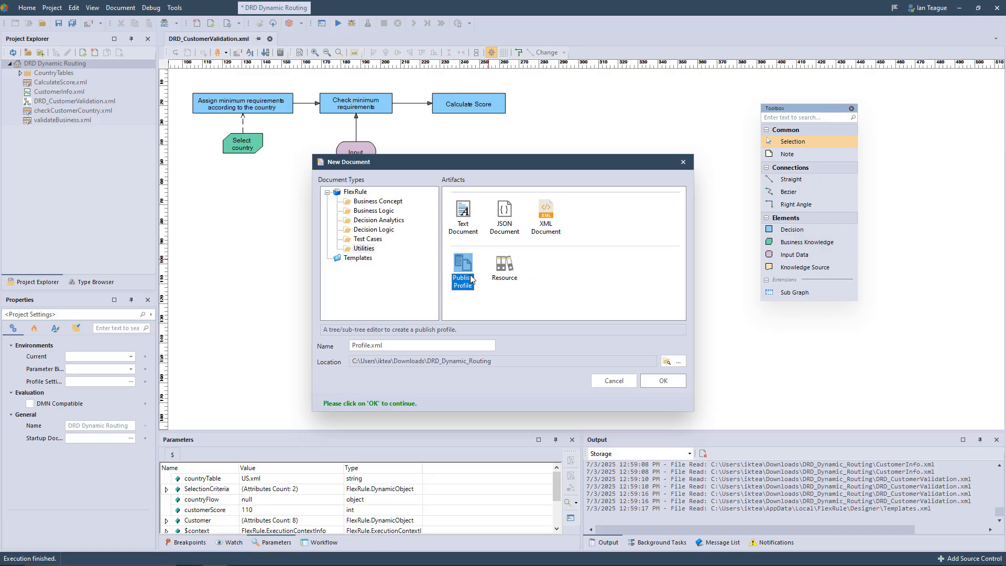
{"action": "left_click", "coordinate": [661, 381]}
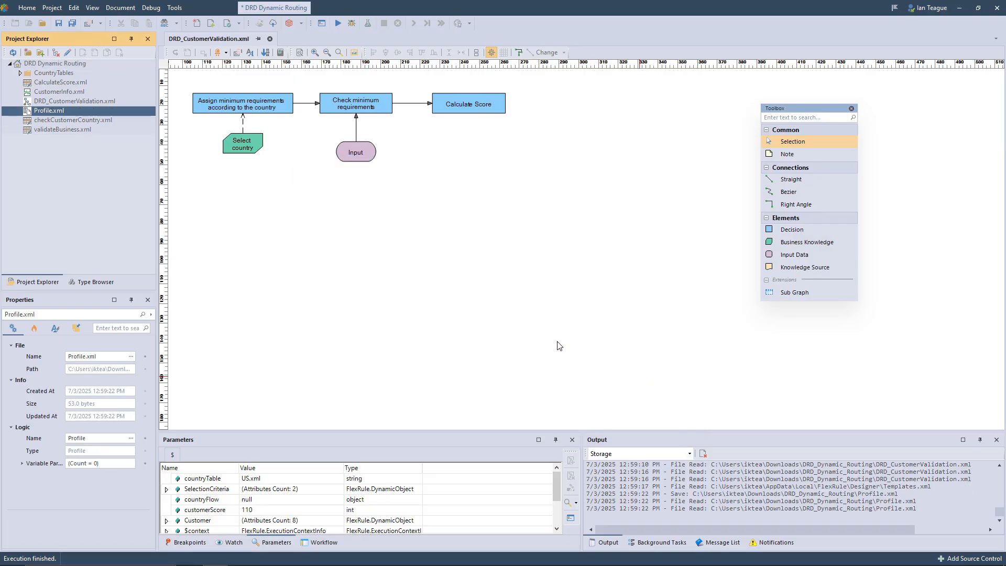
{"action": "double_click", "coordinate": [63, 116]}
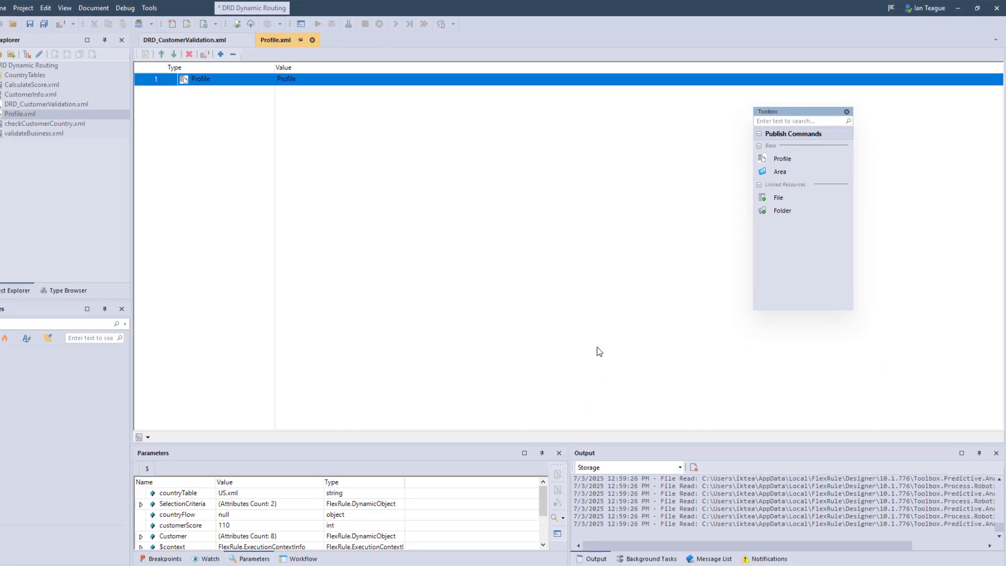
- Add an area under the profile containing DRD_CustomerValidation.xml, CustomerInfo.xml, CalculateScore.xml, checkCustomerCountry.xml and validateBusiness.xml
{"action": "left_click_drag", "start_coordinate": [796, 171], "coordinate": [234, 87]}
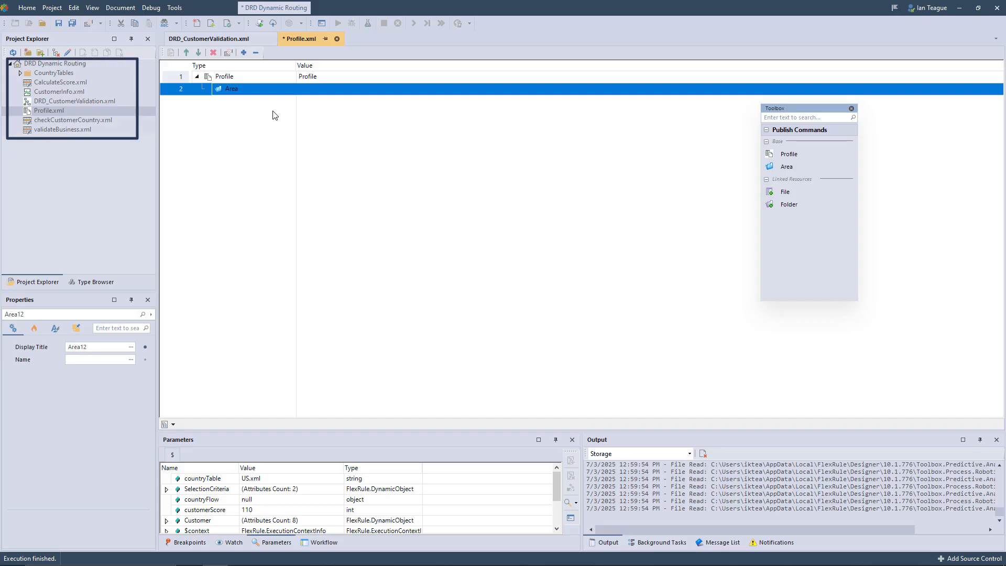
{"action": "left_click_drag", "start_coordinate": [79, 102], "coordinate": [235, 92]}
{"action": "left_click_drag", "start_coordinate": [51, 83], "coordinate": [236, 92]}
{"action": "left_click_drag", "start_coordinate": [51, 120], "coordinate": [236, 92]}
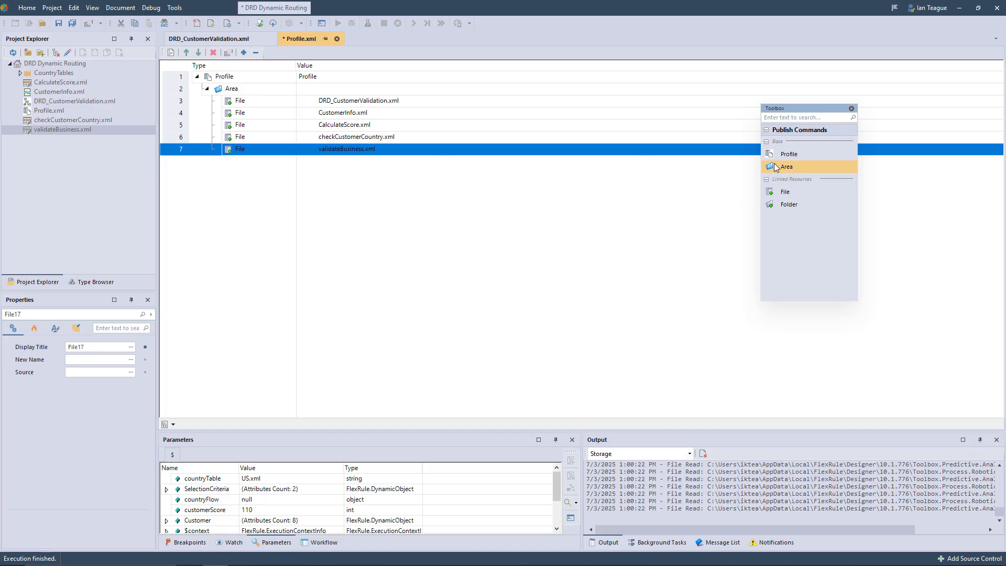
- Add a nested area with name and display title CountryTables, and put the folder's Australia.xml and US.xml files in it
{"action": "left_click_drag", "start_coordinate": [775, 167], "coordinate": [233, 98]}
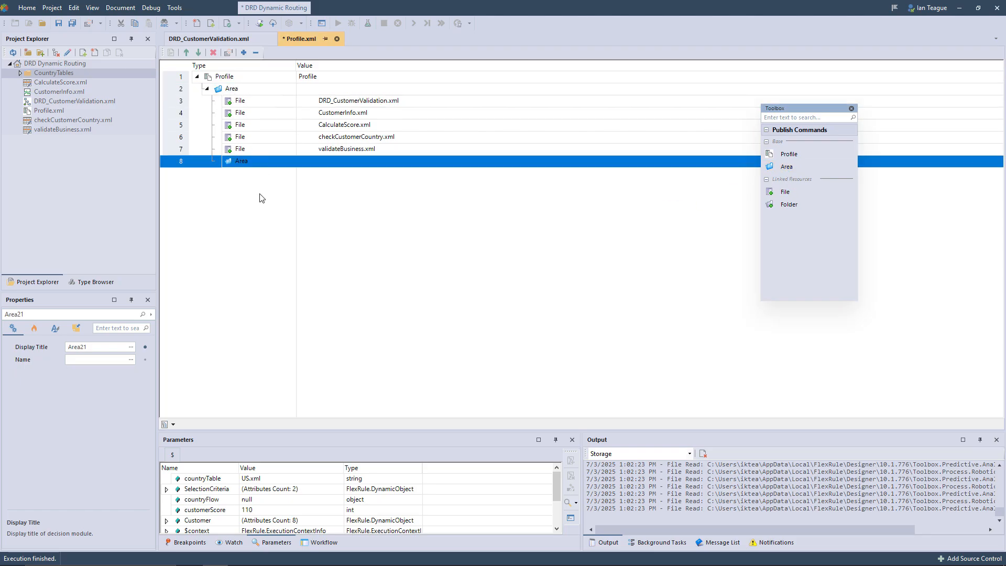
{"action": "left_click", "coordinate": [93, 359]}
{"action": "type", "text": "CountryTables"}
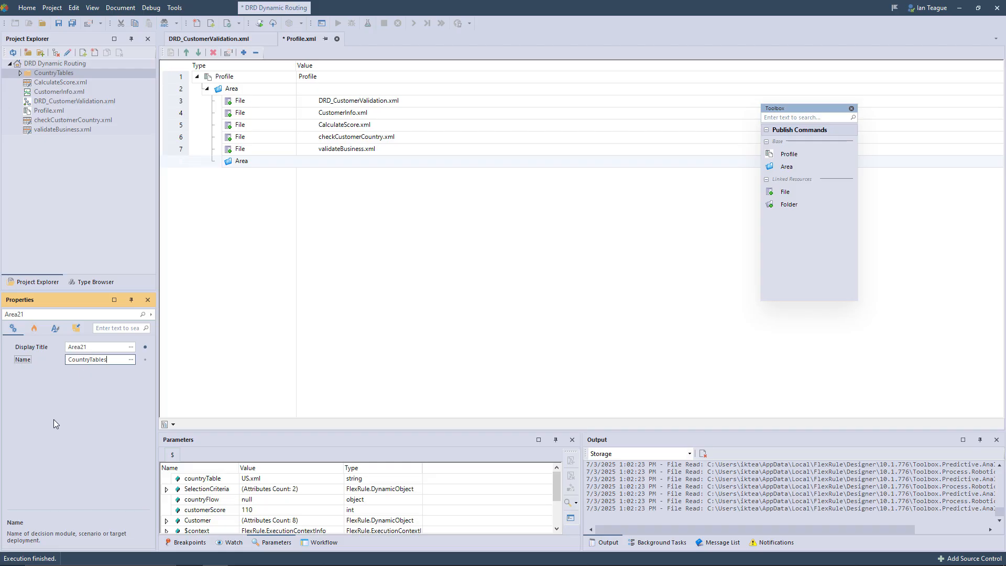
{"action": "double_click", "coordinate": [102, 347]}
{"action": "type", "text": "CountryTables"}
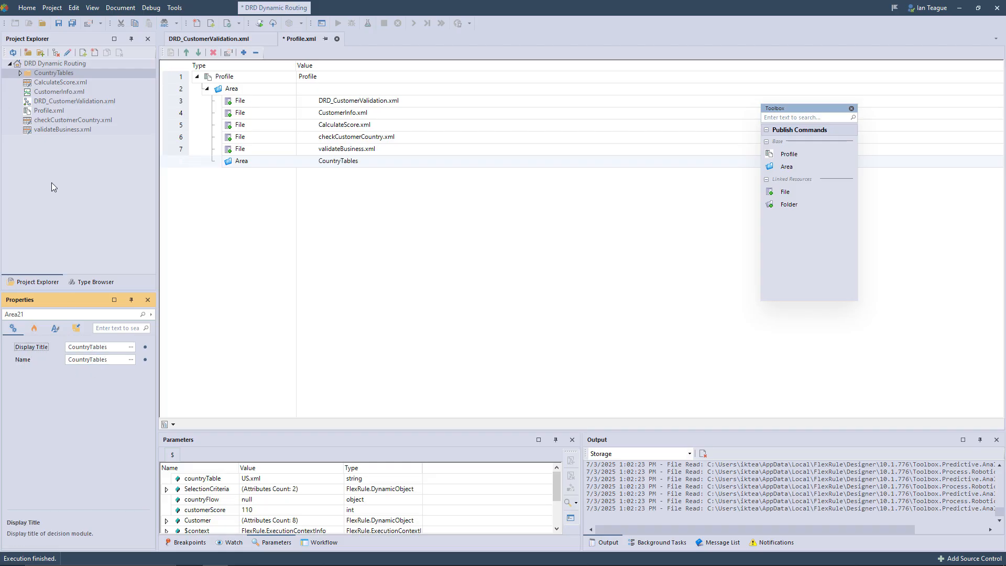
{"action": "left_click", "coordinate": [20, 74]}
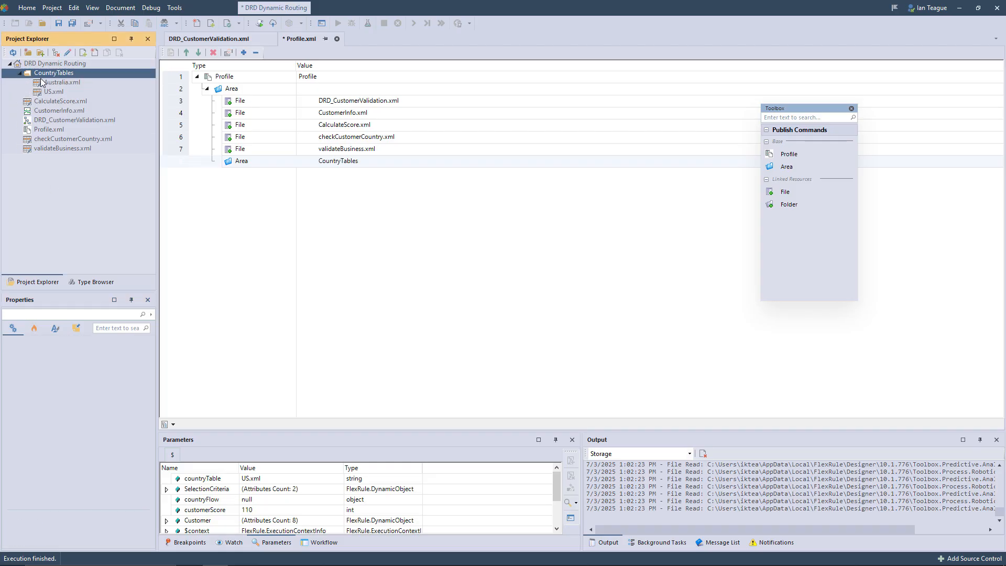
{"action": "left_click_drag", "start_coordinate": [42, 83], "coordinate": [287, 163]}
- Enlarge the properties view and give the profile the display title CustomerValidationProfile and the name ProfileOutputFile
{"action": "left_click", "coordinate": [245, 77]}
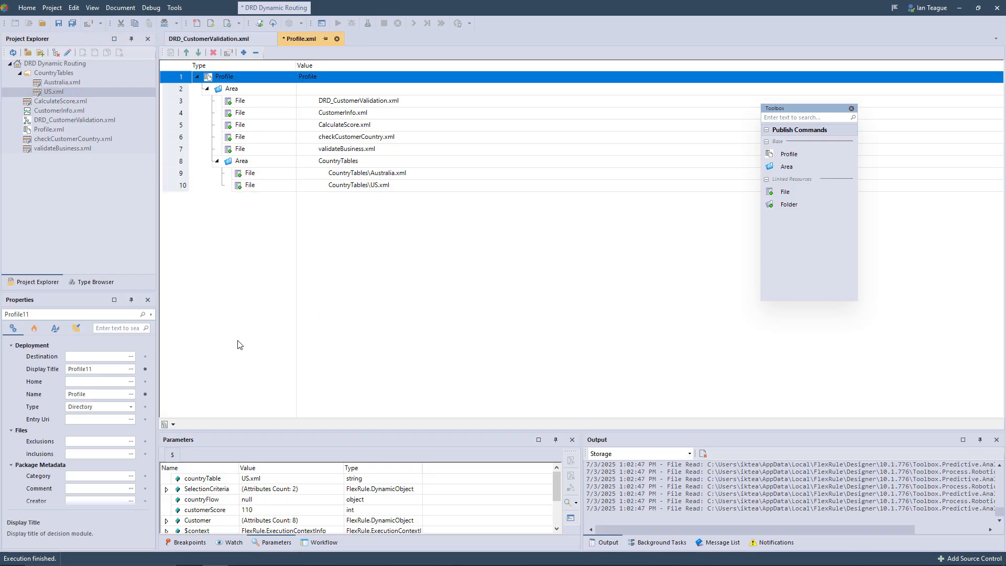
{"action": "left_click_drag", "start_coordinate": [158, 351], "coordinate": [227, 350]}
{"action": "left_click_drag", "start_coordinate": [127, 291], "coordinate": [131, 178]}
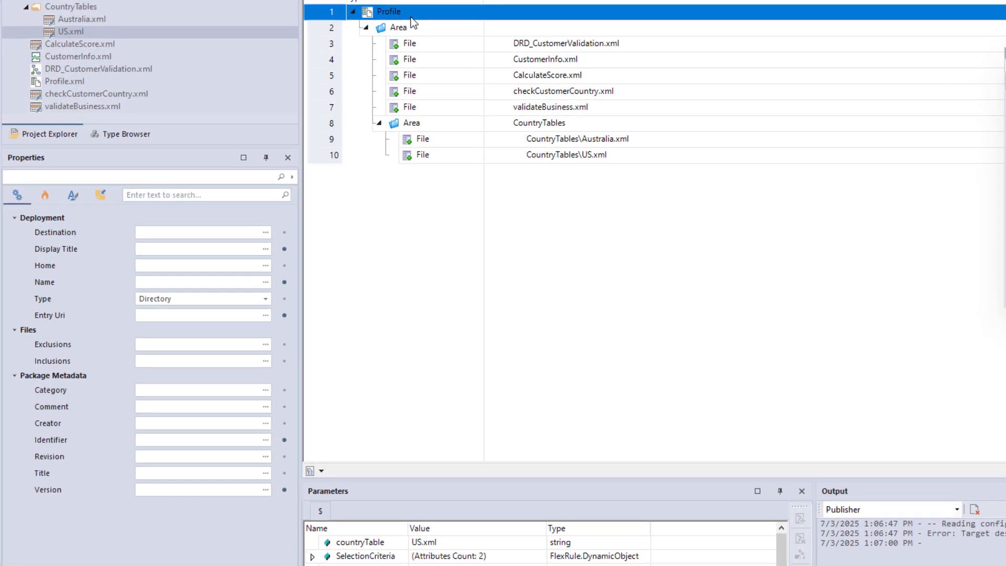
{"action": "left_click", "coordinate": [170, 248]}
{"action": "type", "text": "CustomerValidationProfile"}
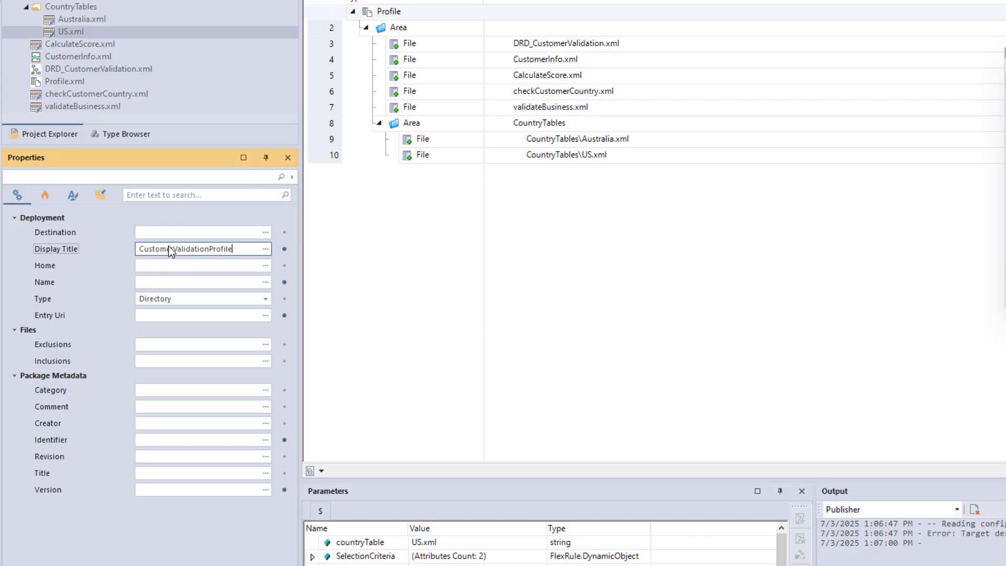
{"action": "left_click", "coordinate": [350, 263]}
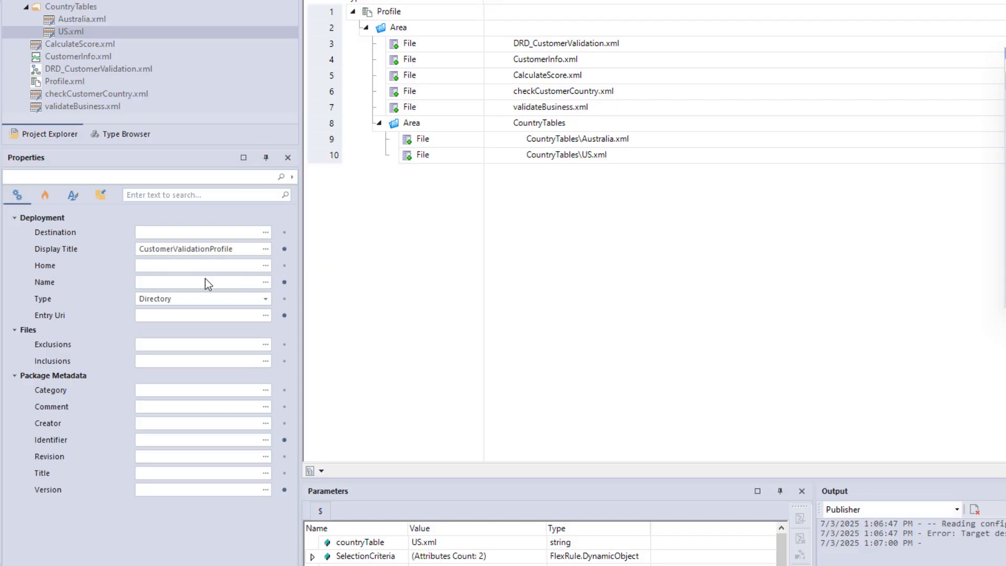
{"action": "left_click", "coordinate": [207, 284]}
{"action": "type", "text": "ProfileOutputFile"}
{"action": "left_click", "coordinate": [353, 284]}
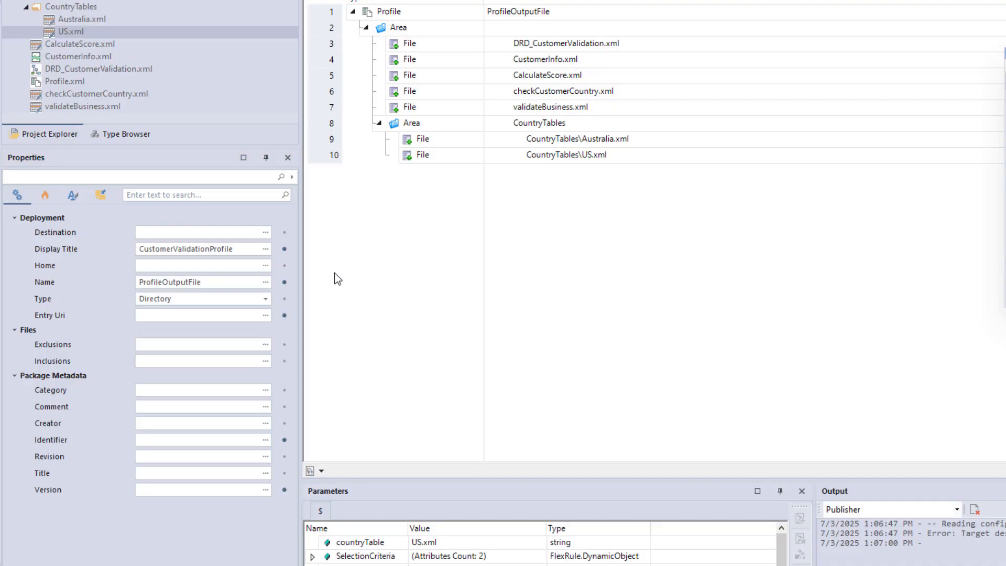
- Set the profile's destination to the user's Desktop folder path and its entry URI to DRD_CustomerValidation.xml
{"action": "left_click", "coordinate": [265, 233]}
{"action": "type", "text": "C:\\Users\\iktea\\Desktop\\"}
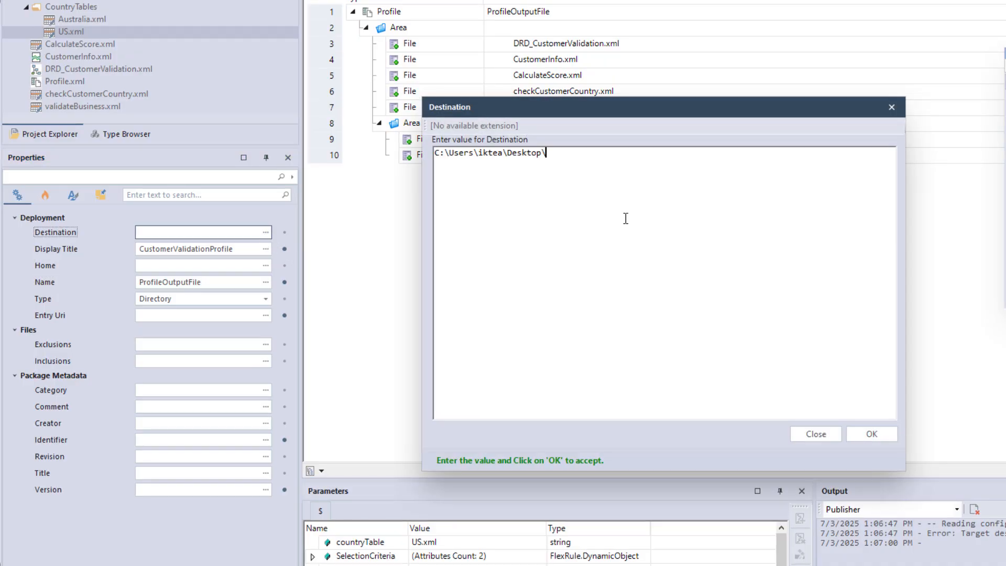
{"action": "left_click", "coordinate": [860, 436]}
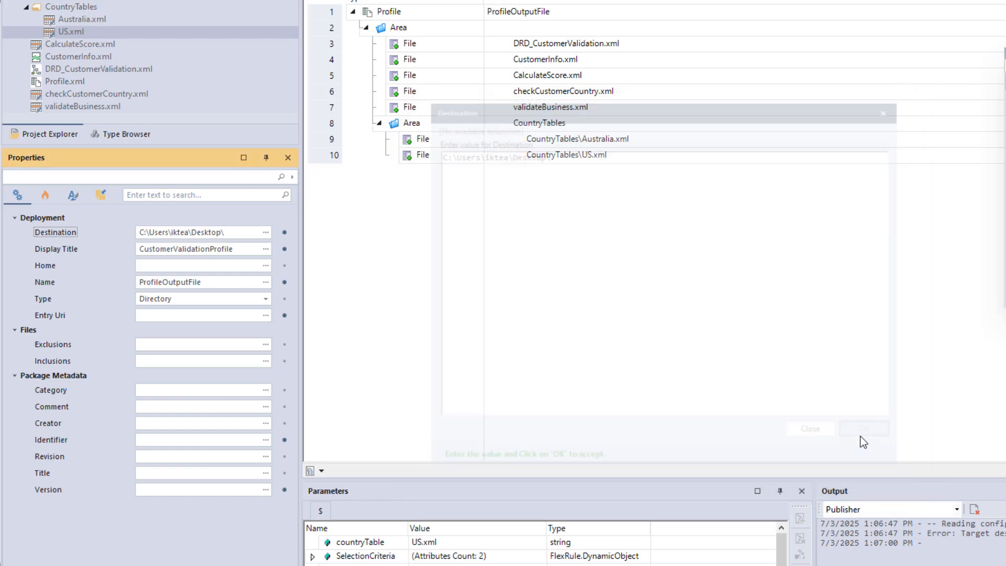
{"action": "left_click", "coordinate": [264, 315]}
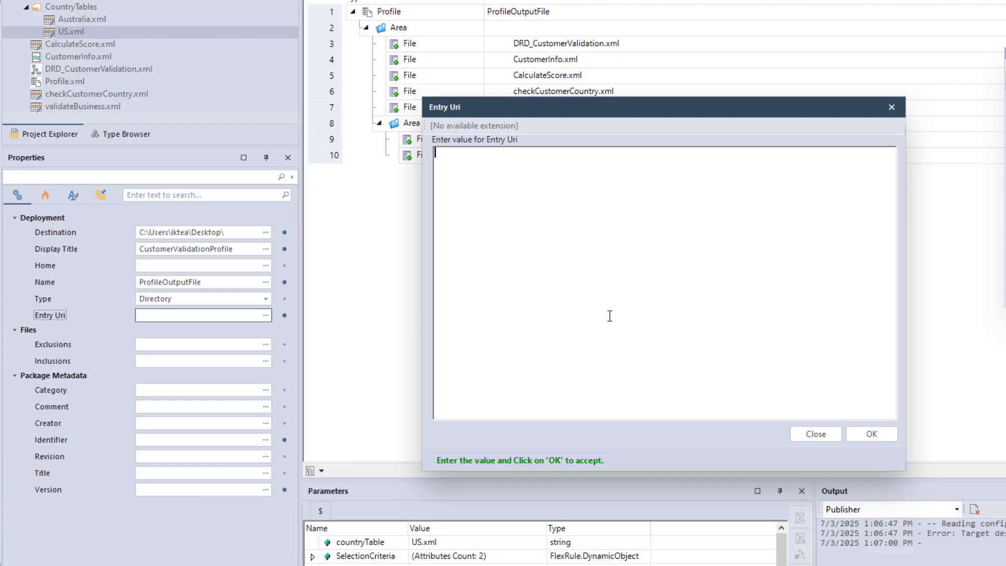
{"action": "type", "text": "DRD_CustomerValidation.xml"}
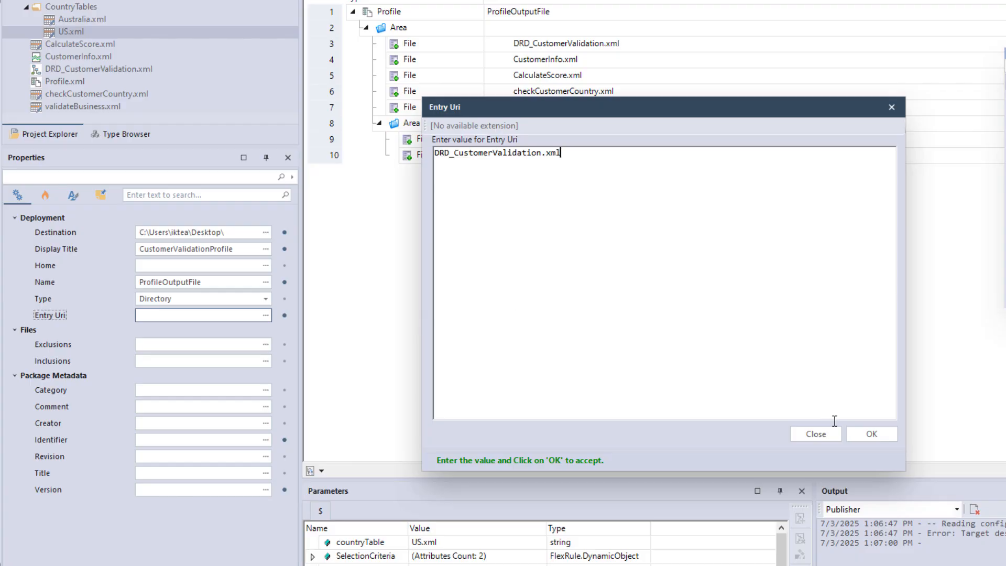
{"action": "left_click", "coordinate": [856, 438]}
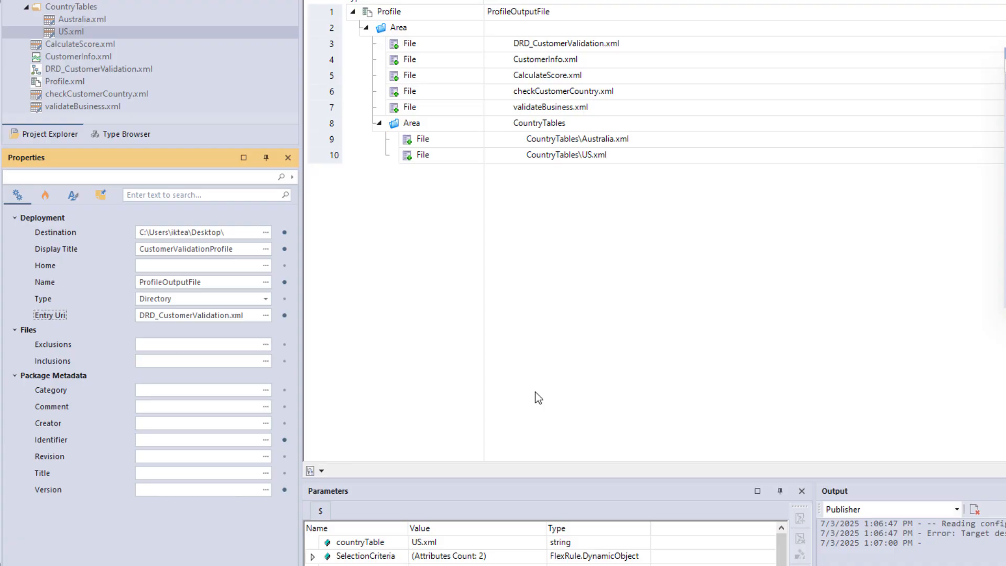
- Set the profile's package version to 1, its identifier to CustomerValidation and its deployment type to ZipPackage
{"action": "left_click", "coordinate": [183, 490]}
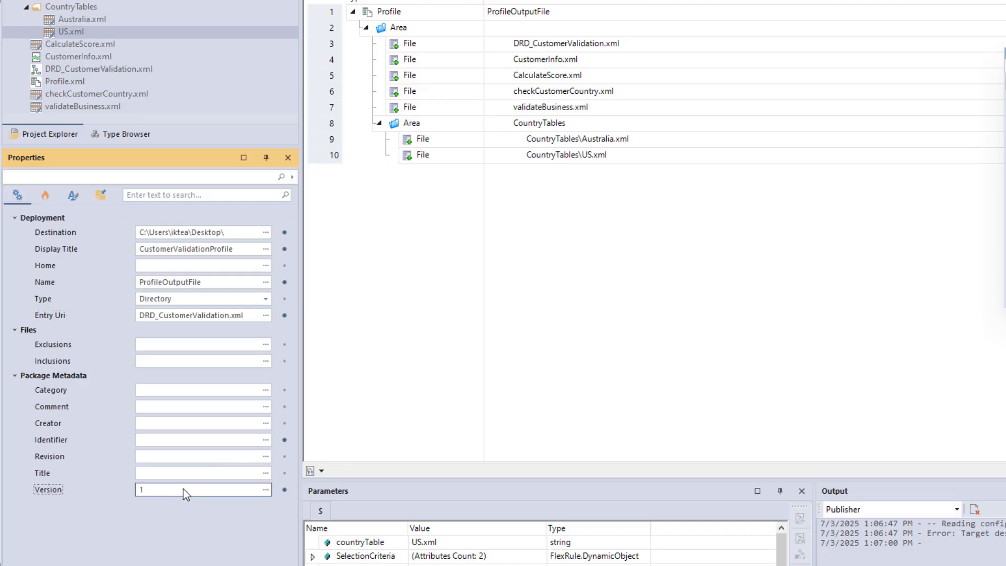
{"action": "left_click", "coordinate": [205, 440]}
{"action": "type", "text": "CustomerValidation"}
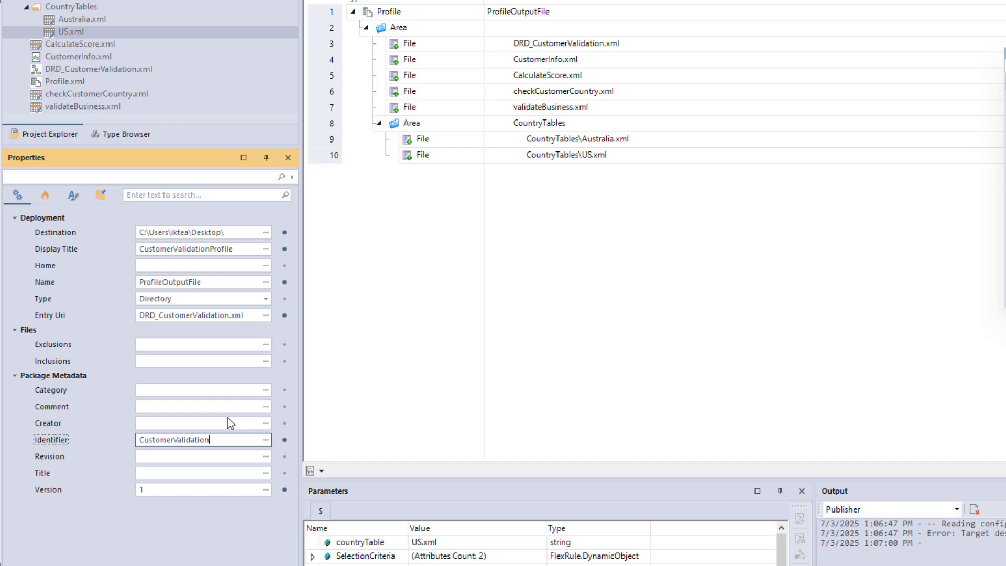
{"action": "left_click", "coordinate": [268, 298]}
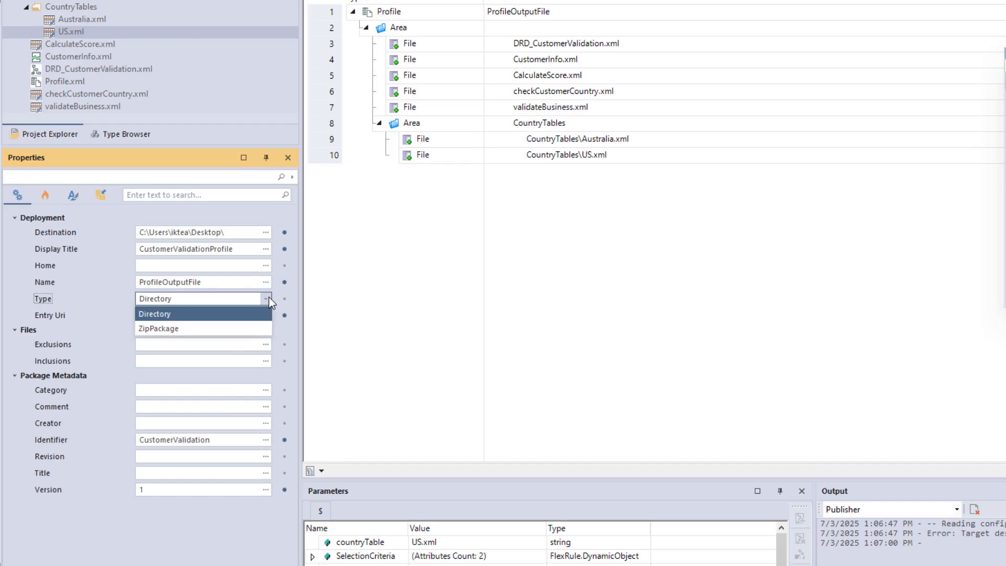
{"action": "left_click", "coordinate": [206, 329]}
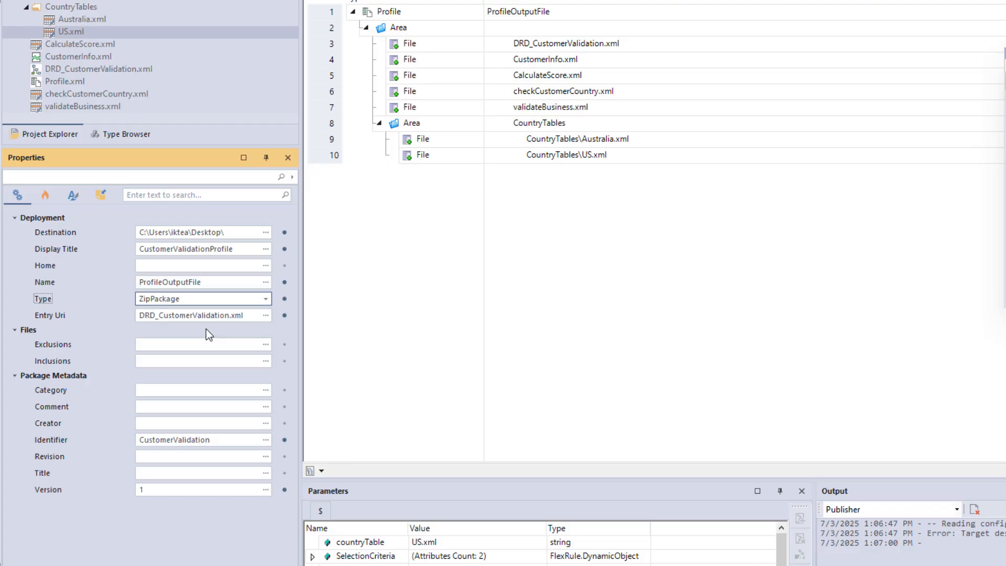
- Publish the configured profile to build its package file
{"action": "left_click", "coordinate": [422, 15]}
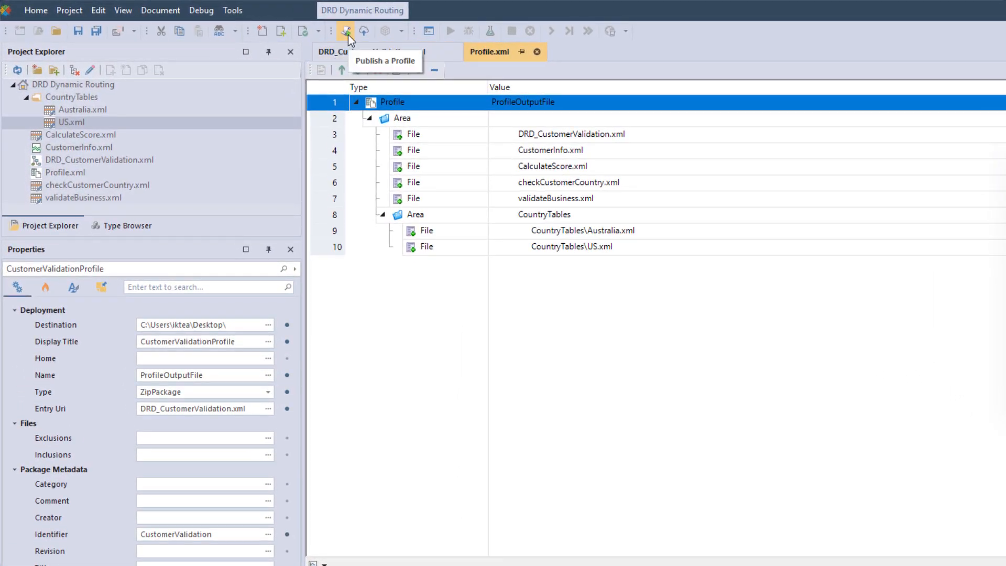
{"action": "left_click", "coordinate": [348, 34]}
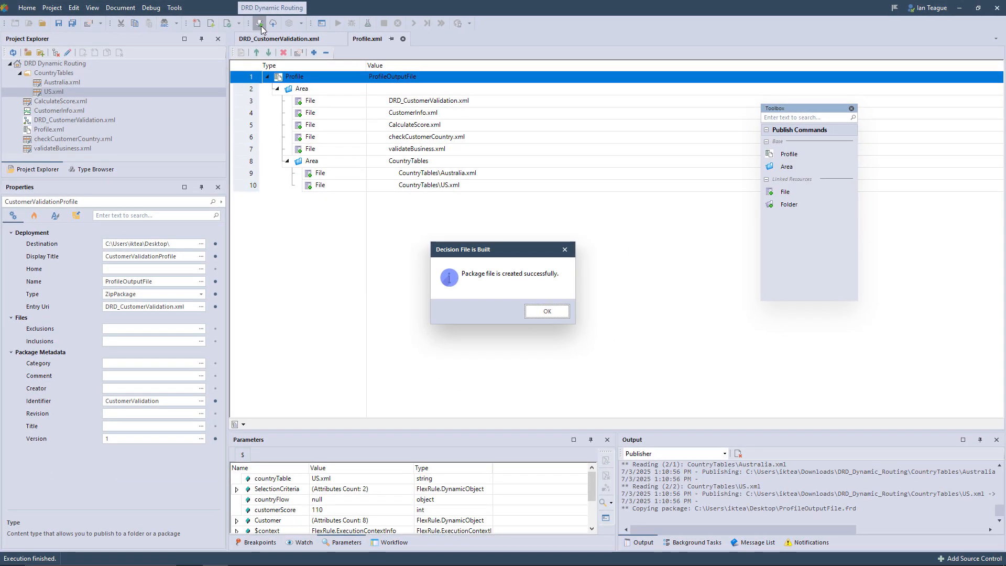
{"action": "left_click", "coordinate": [543, 311]}
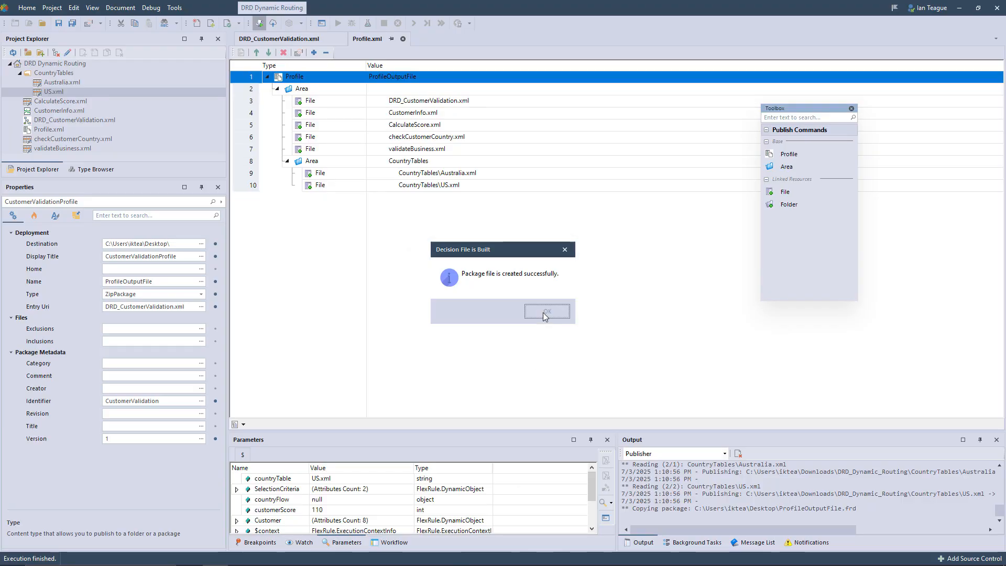
- Switch to FlexRule Workbench in the browser and upload ProfileOutputFile.frd to the execution server as a new package
{"action": "left_click", "coordinate": [292, 558]}
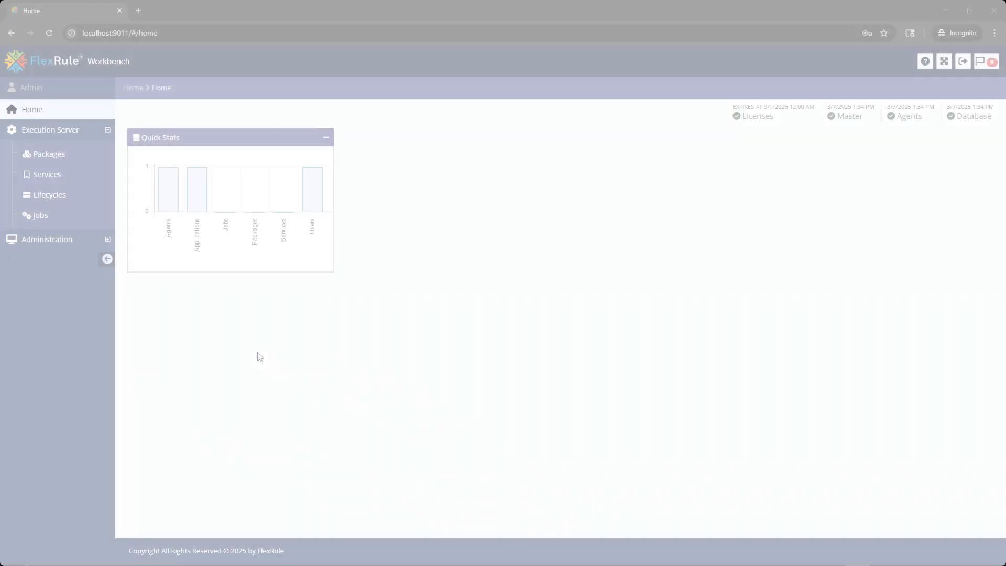
{"action": "left_click", "coordinate": [49, 154]}
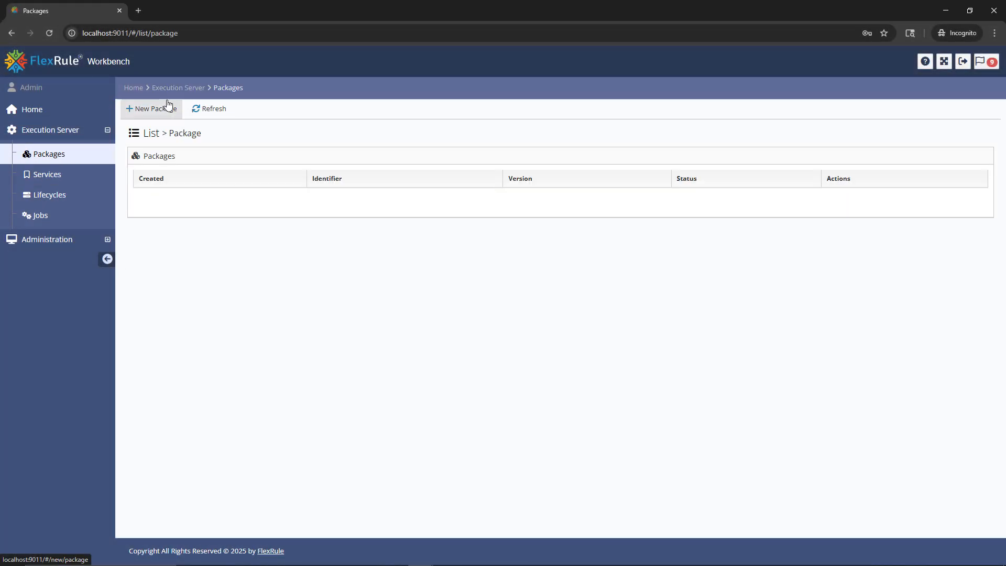
{"action": "left_click", "coordinate": [168, 107]}
{"action": "left_click", "coordinate": [961, 271]}
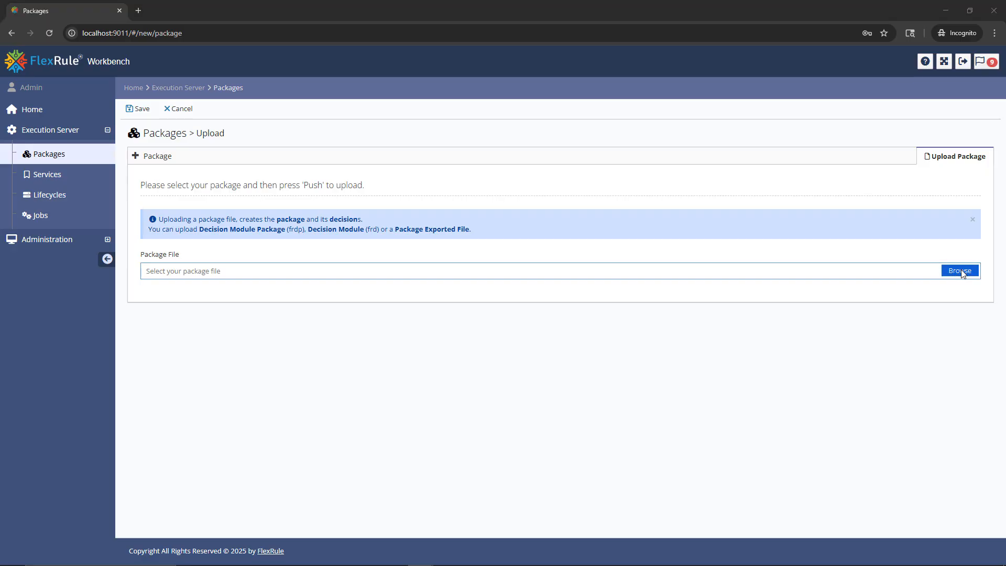
{"action": "left_click", "coordinate": [426, 338]}
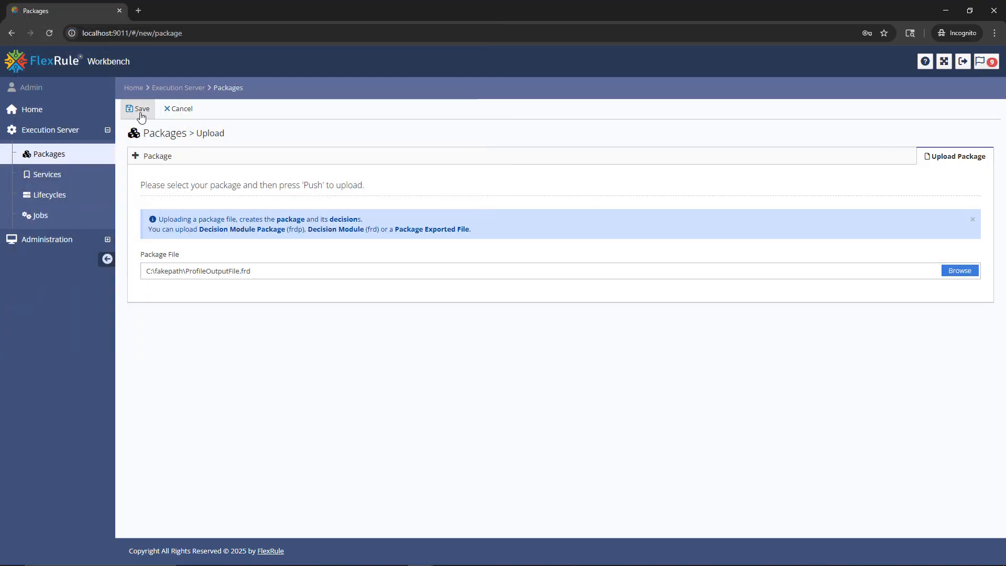
{"action": "left_click", "coordinate": [141, 109]}
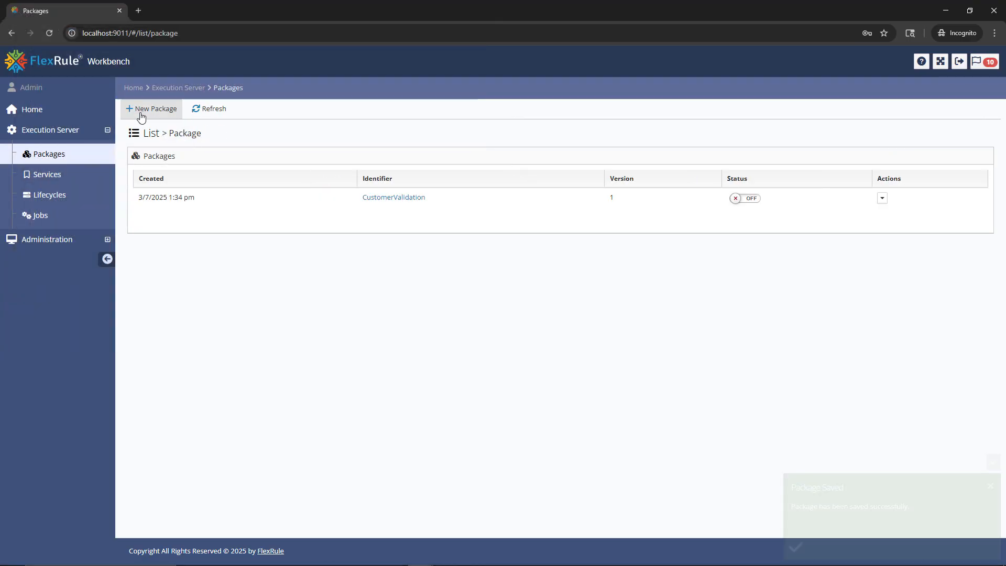
- Grant the Admin user privilege to the CustomerValidation package and save the account update
{"action": "left_click", "coordinate": [70, 240]}
{"action": "left_click", "coordinate": [49, 172]}
{"action": "left_click", "coordinate": [51, 195]}
{"action": "left_click", "coordinate": [804, 197]}
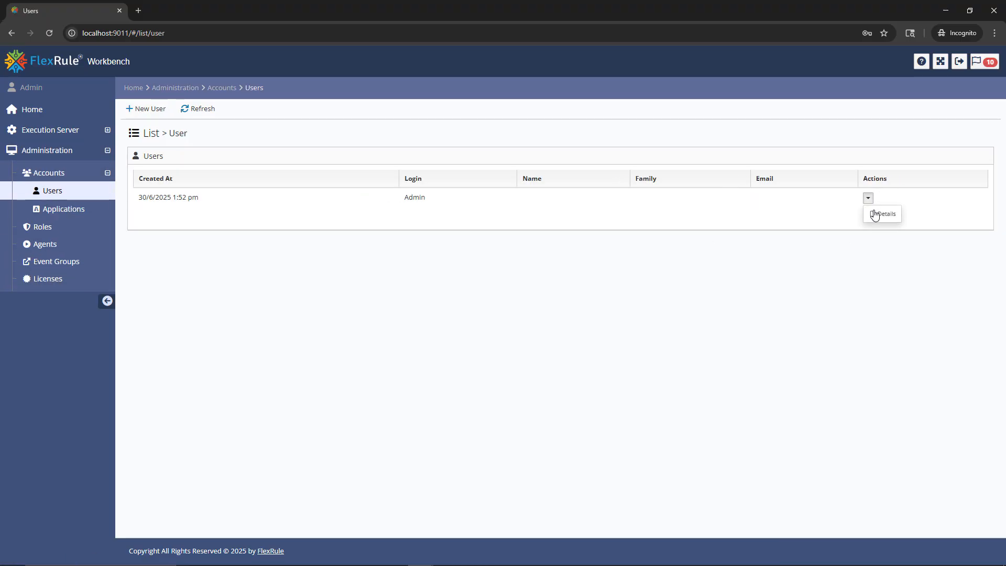
{"action": "left_click", "coordinate": [814, 214]}
{"action": "left_click", "coordinate": [922, 156]}
{"action": "left_click", "coordinate": [142, 260]}
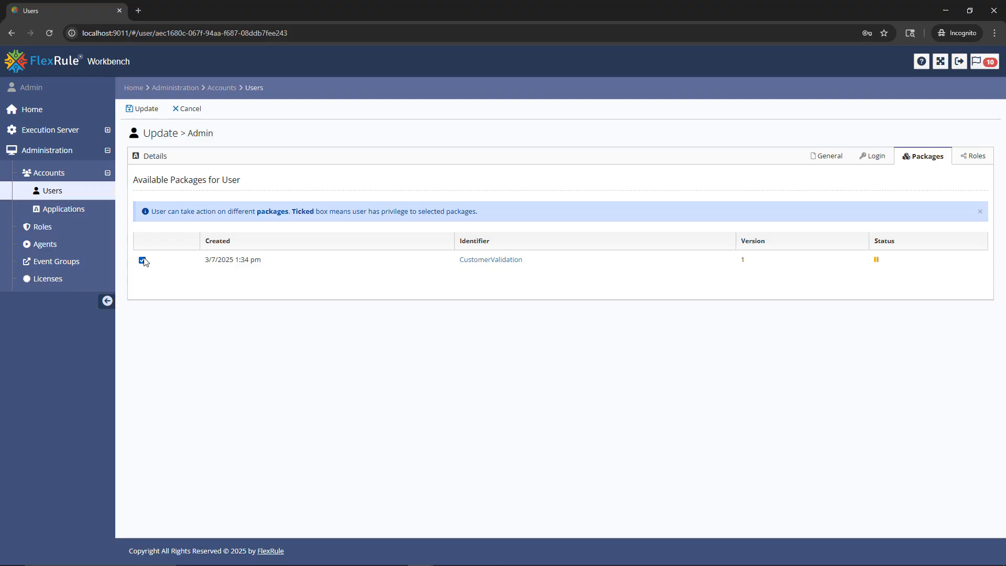
{"action": "left_click", "coordinate": [141, 109]}
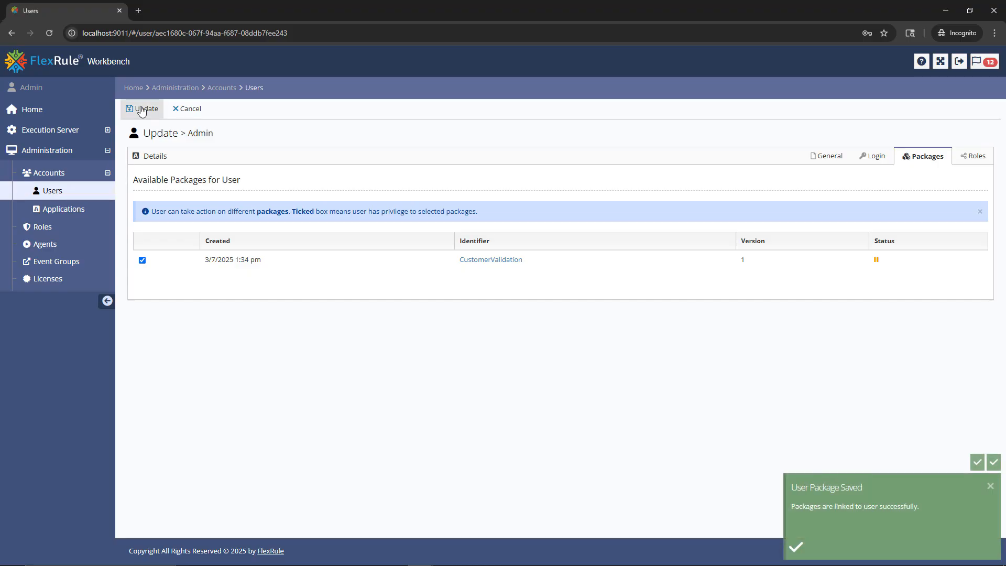
- Link the CustomerValidation package to the App1 application and save the application update
{"action": "left_click", "coordinate": [70, 213]}
{"action": "left_click", "coordinate": [904, 198]}
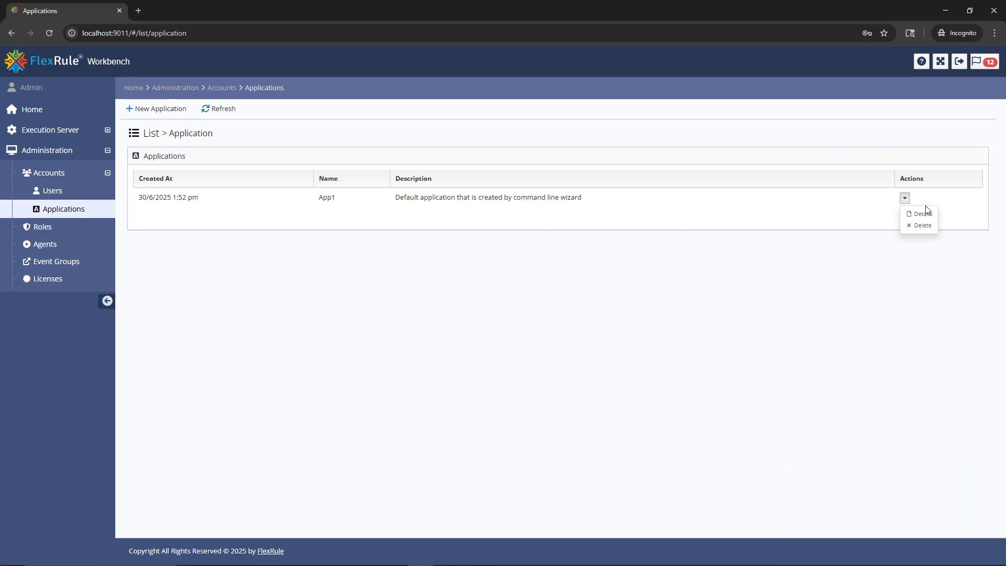
{"action": "left_click", "coordinate": [915, 214]}
{"action": "left_click", "coordinate": [889, 158]}
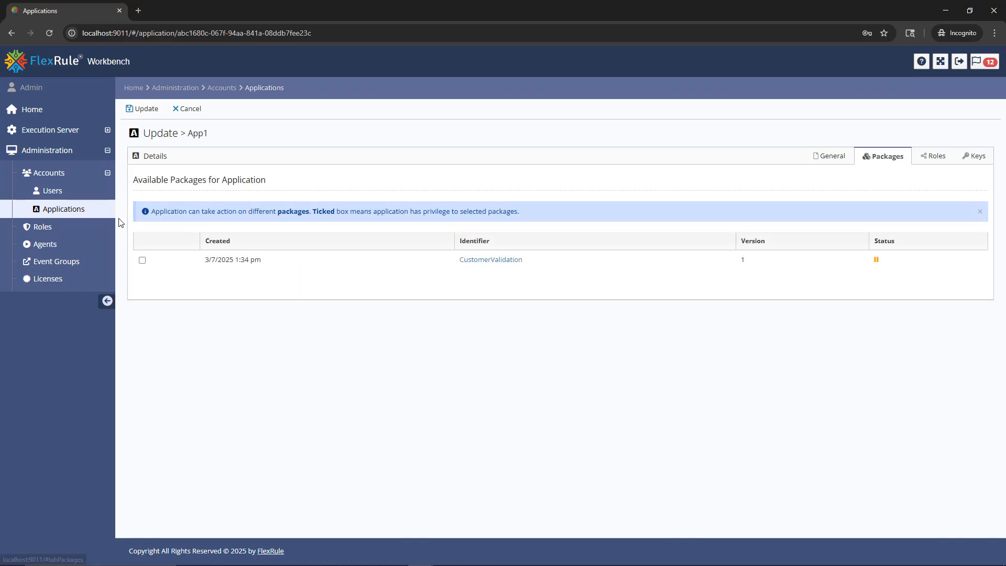
{"action": "left_click", "coordinate": [141, 260]}
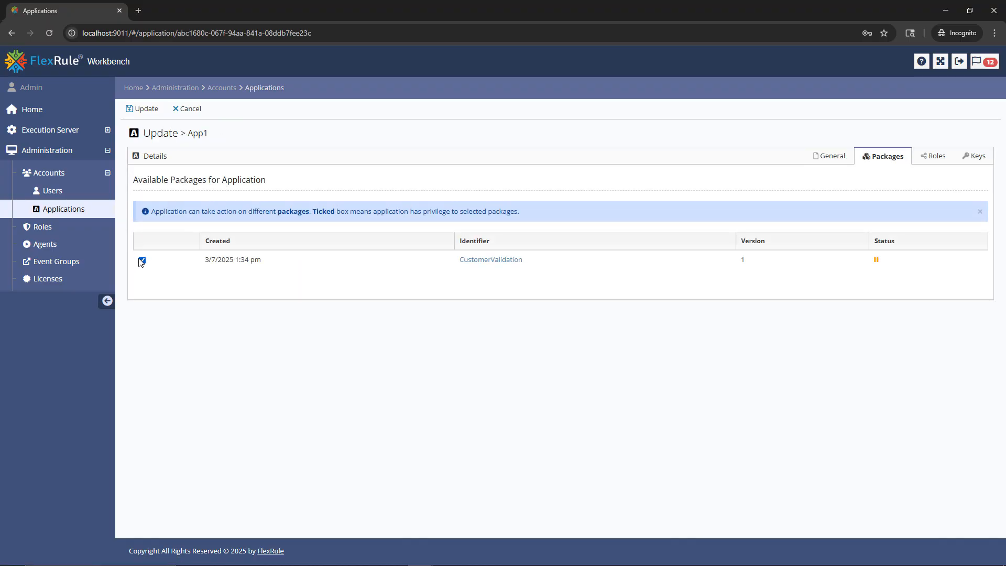
{"action": "left_click", "coordinate": [146, 115]}
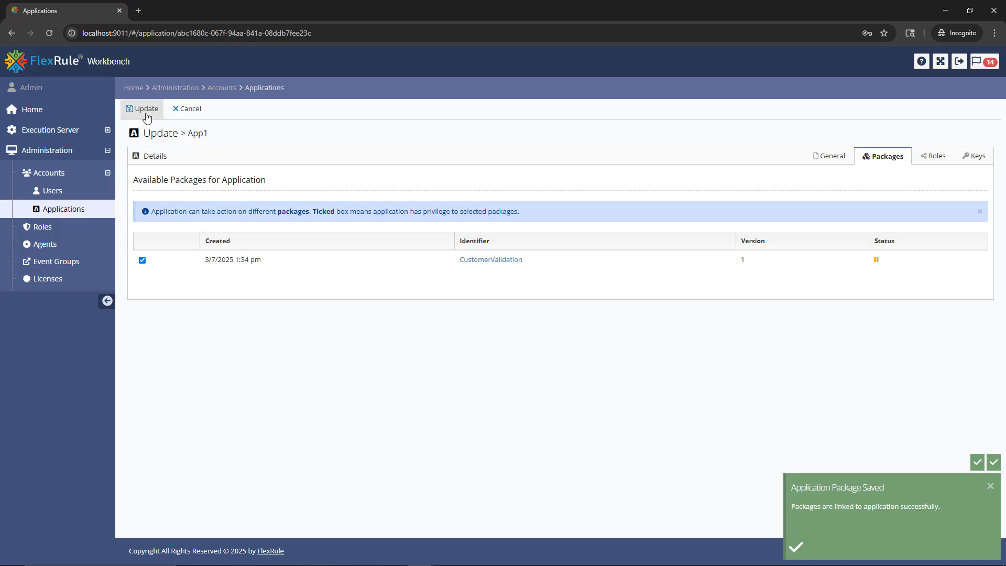
- Turn on the status of the CustomerValidation package on the execution server
{"action": "left_click", "coordinate": [57, 130]}
{"action": "left_click", "coordinate": [52, 154]}
{"action": "left_click", "coordinate": [746, 201]}
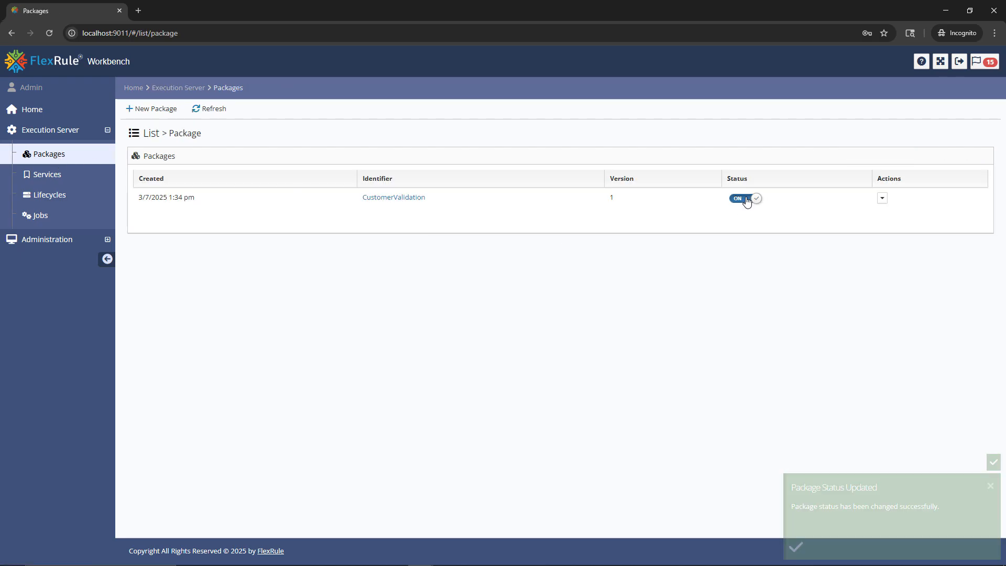
{"action": "left_click", "coordinate": [882, 198]}
- Start a test run of the ProfileOutputFile service and paste the application's client secret into its login information
{"action": "left_click", "coordinate": [46, 175]}
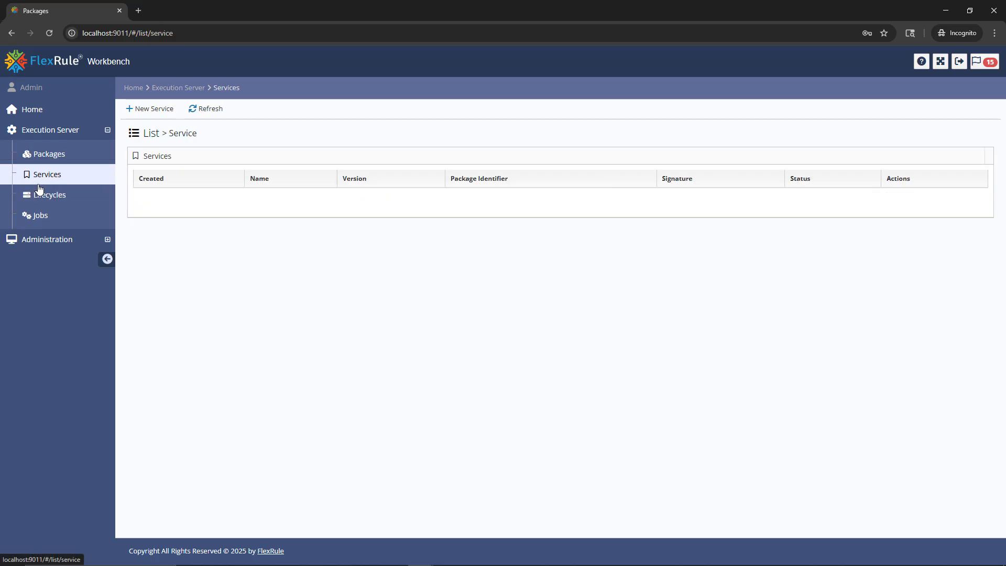
{"action": "left_click", "coordinate": [925, 198]}
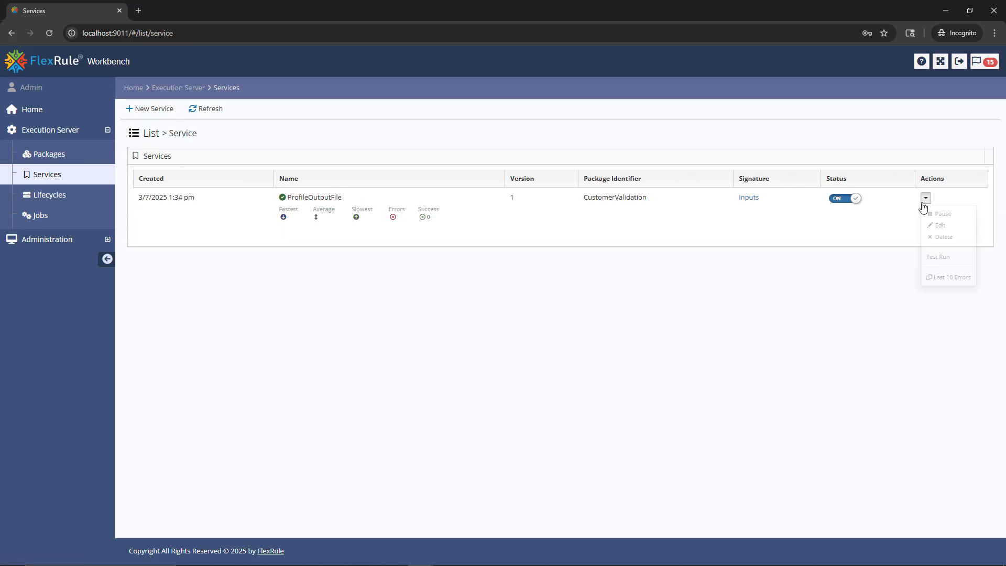
{"action": "left_click", "coordinate": [936, 257]}
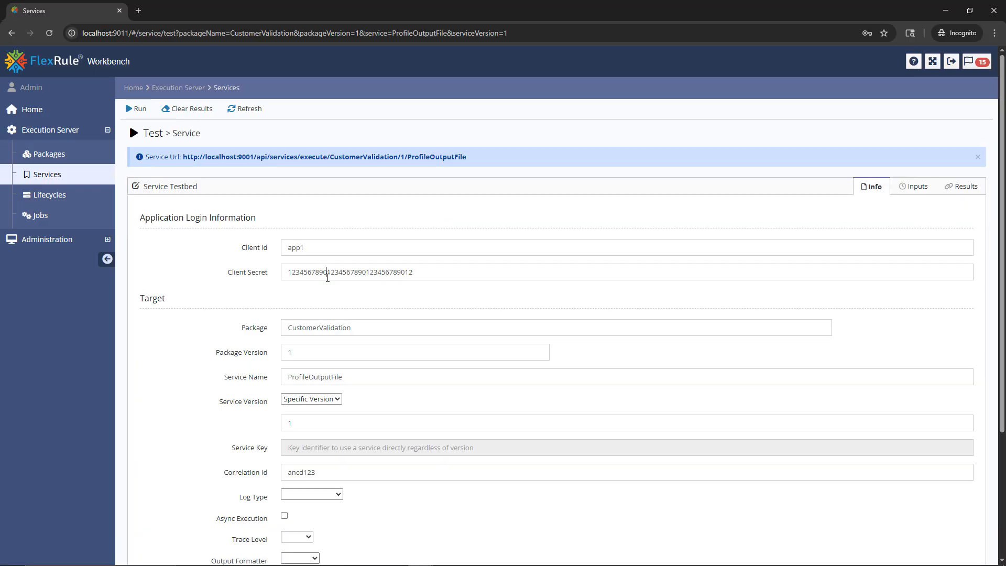
{"action": "double_click", "coordinate": [327, 276]}
{"action": "right_click", "coordinate": [327, 277]}
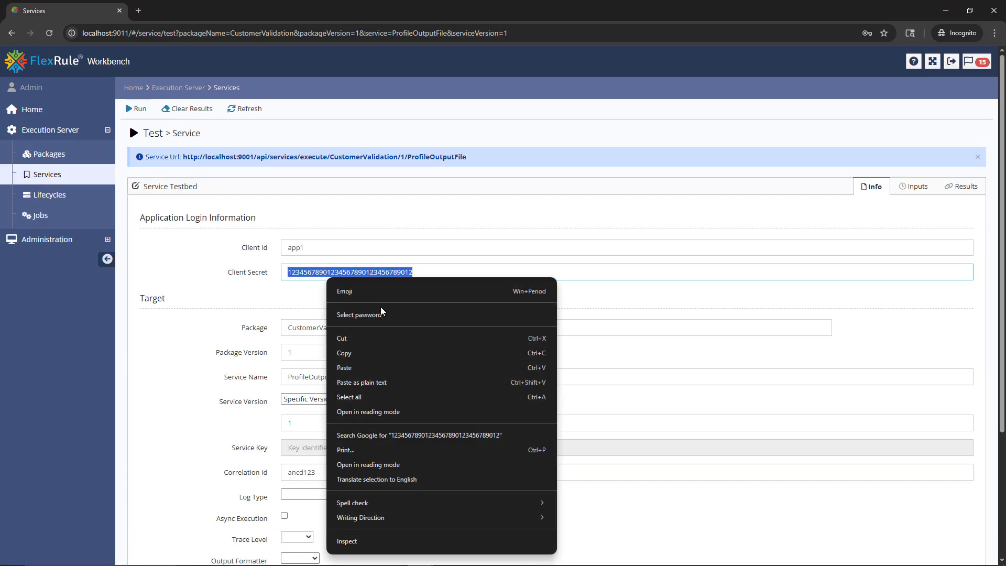
{"action": "left_click", "coordinate": [390, 367]}
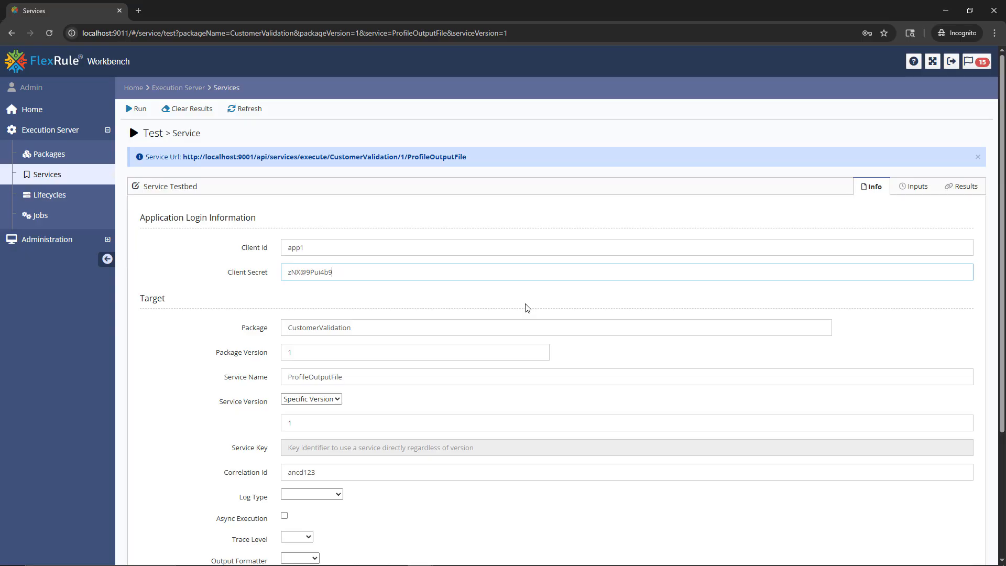
- Switch to FlexRule Designer and compare the profile's identifier, version and name with the parts of the service URL in Workbench
{"action": "left_click", "coordinate": [213, 557]}
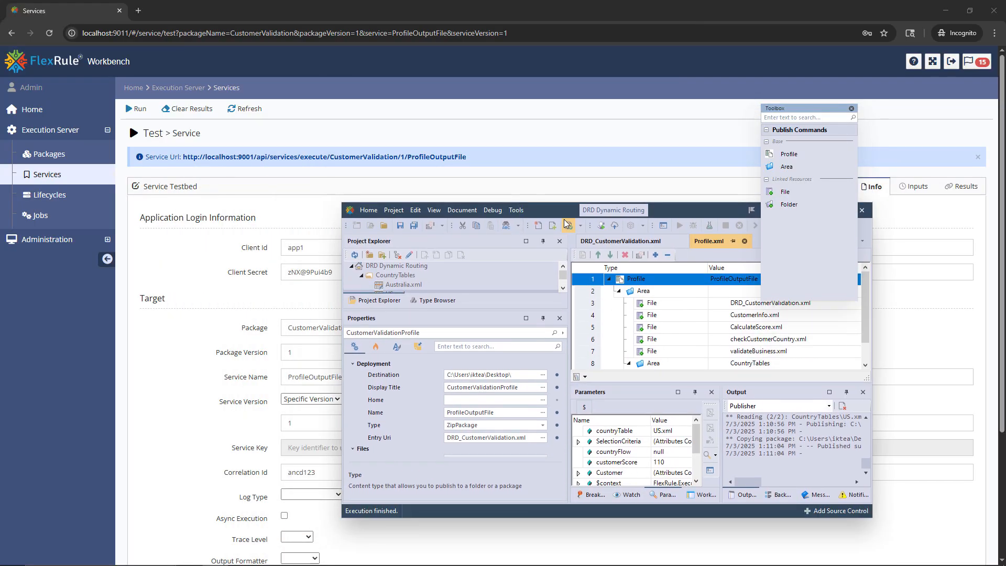
{"action": "left_click_drag", "start_coordinate": [559, 214], "coordinate": [410, 199]}
{"action": "scroll", "coordinate": [415, 380], "scroll_direction": "down", "scroll_amount": 2}
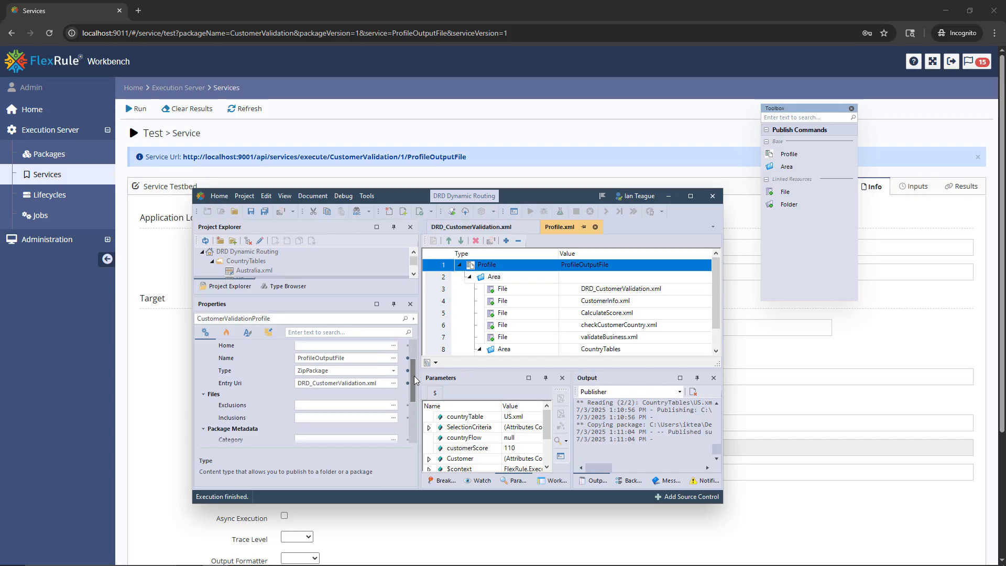
{"action": "scroll", "coordinate": [414, 379], "scroll_direction": "down", "scroll_amount": 3}
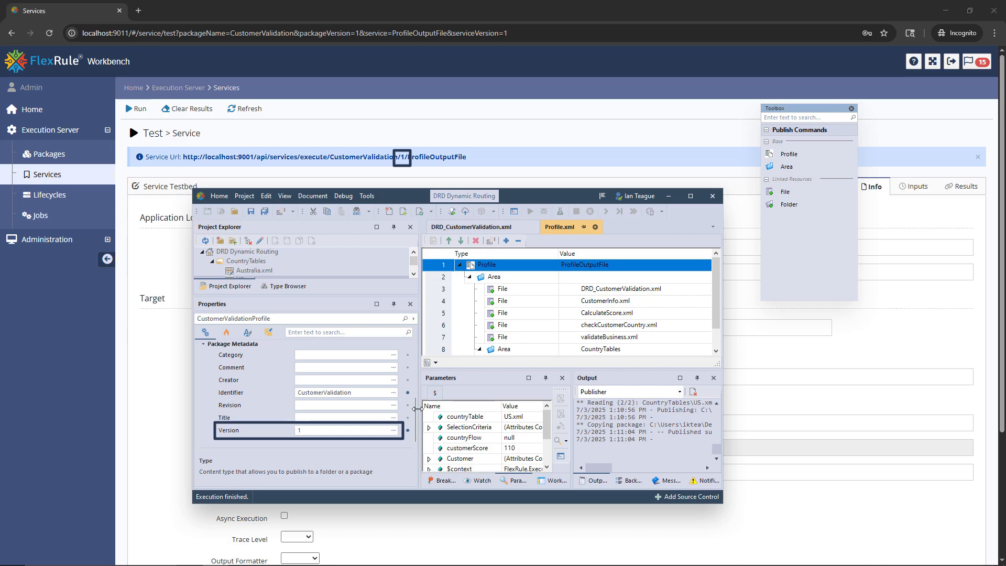
{"action": "left_click_drag", "start_coordinate": [413, 408], "coordinate": [410, 360]}
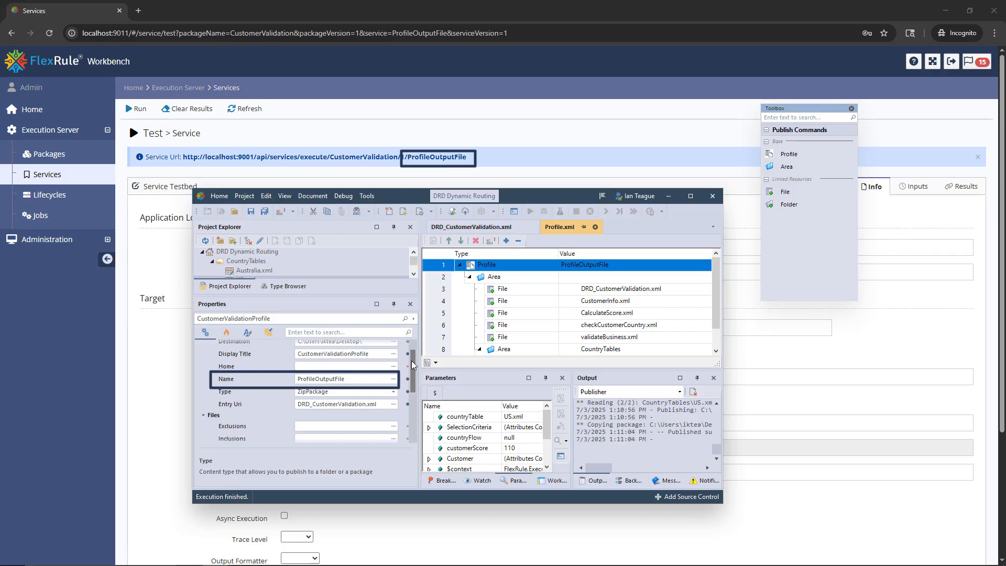
{"action": "left_click", "coordinate": [142, 404]}
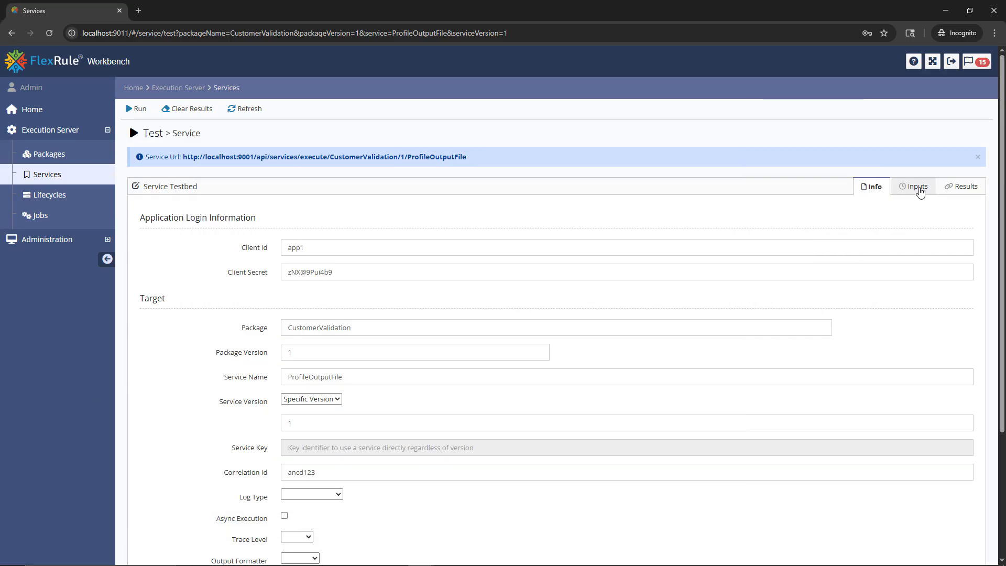
- Replace the sample car JSON with the prepared Customer input parameters for Country US and State CA, and run the service test
{"action": "left_click", "coordinate": [920, 191]}
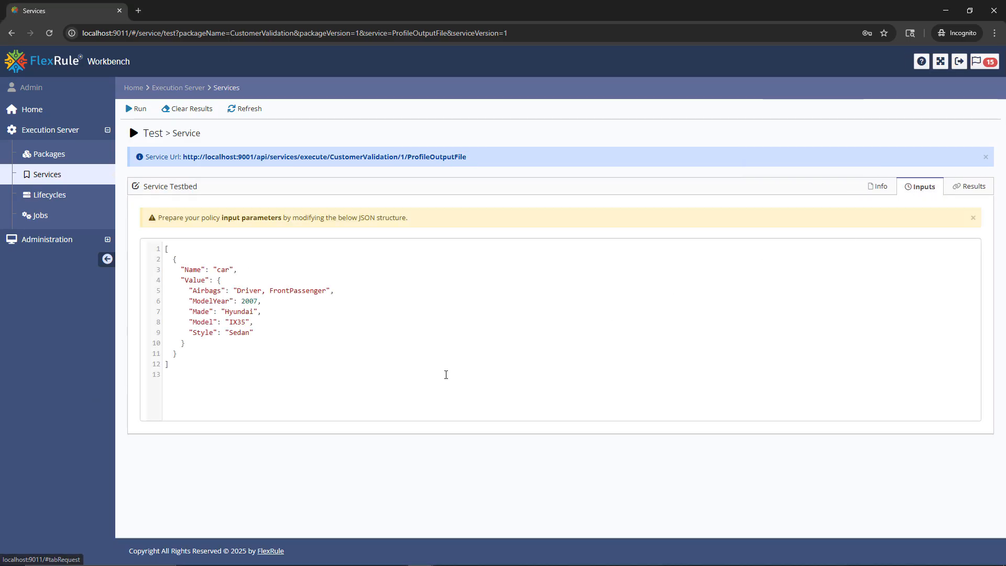
{"action": "left_click", "coordinate": [444, 375]}
{"action": "key", "text": "ctrl+a"}
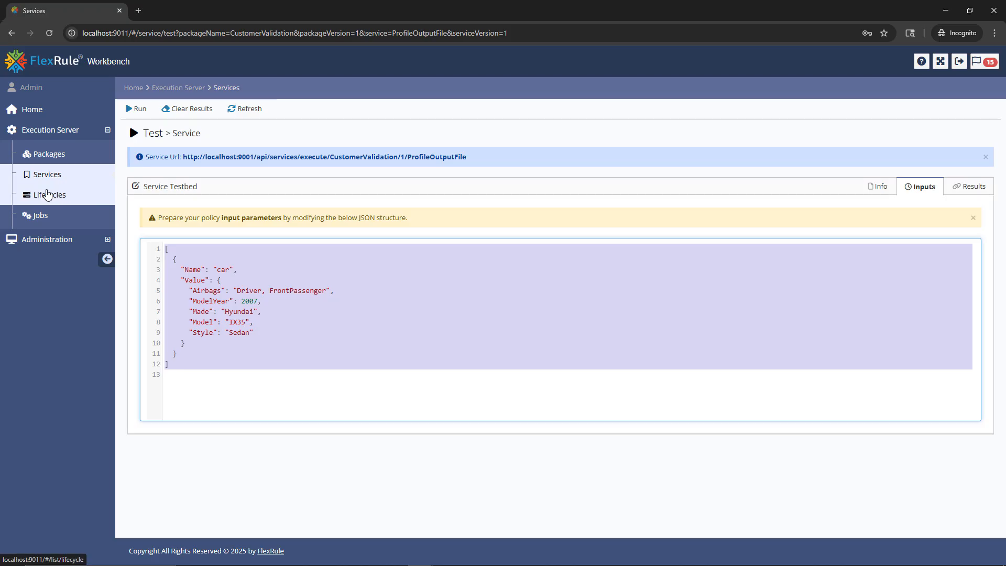
{"action": "key", "text": "ctrl+v"}
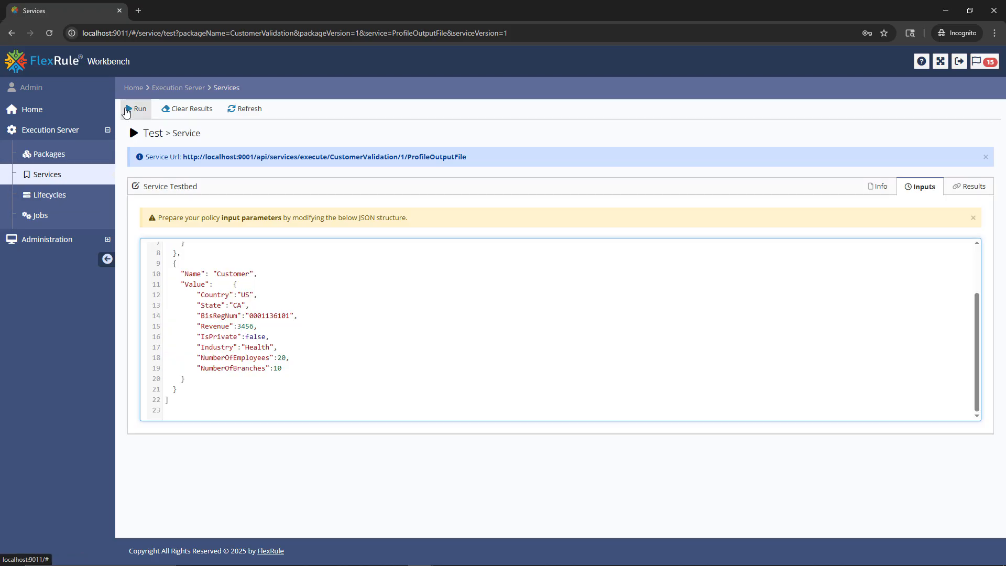
{"action": "left_click", "coordinate": [127, 110]}
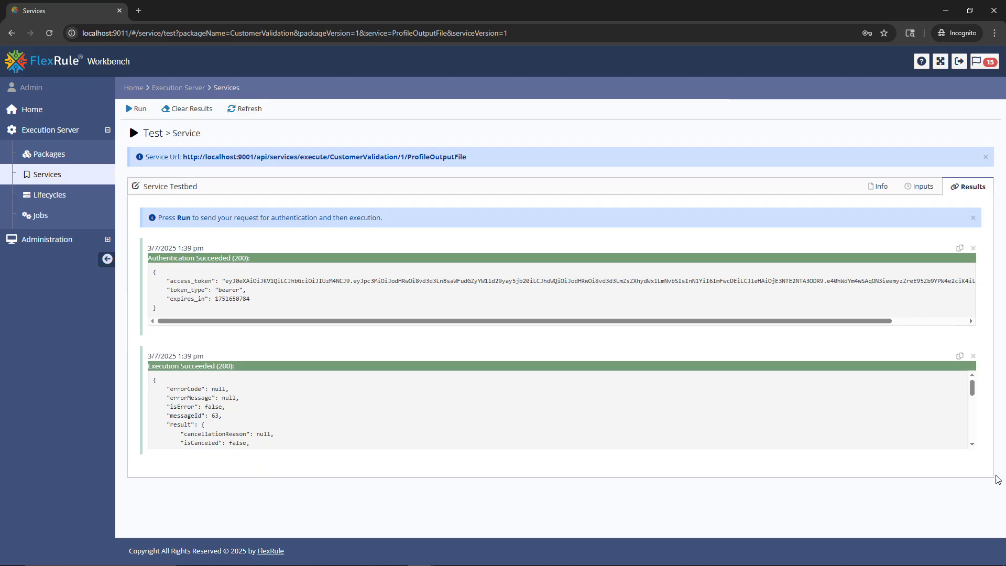
- Examine the customerScore output in the service's execution result and compare it with the parameter from the project's run in FlexRule Designer
{"action": "scroll", "coordinate": [849, 424], "scroll_direction": "down", "scroll_amount": 2}
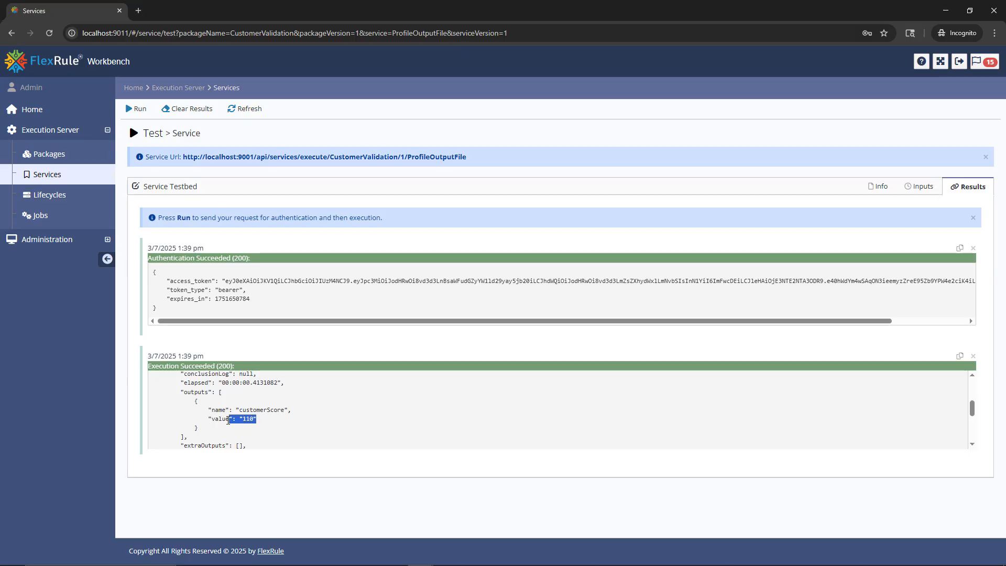
{"action": "left_click_drag", "start_coordinate": [229, 421], "coordinate": [206, 417]}
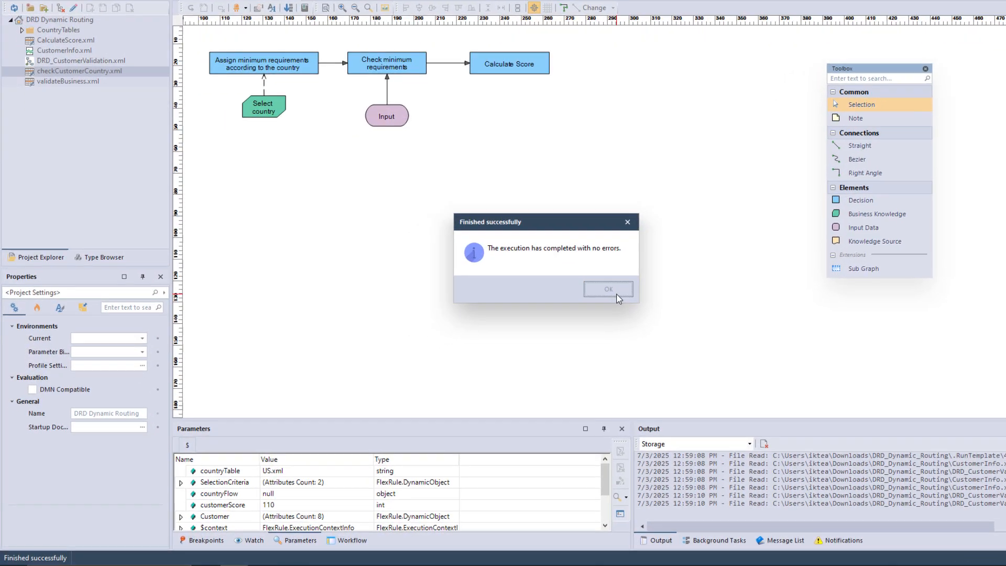
{"action": "left_click", "coordinate": [558, 309]}
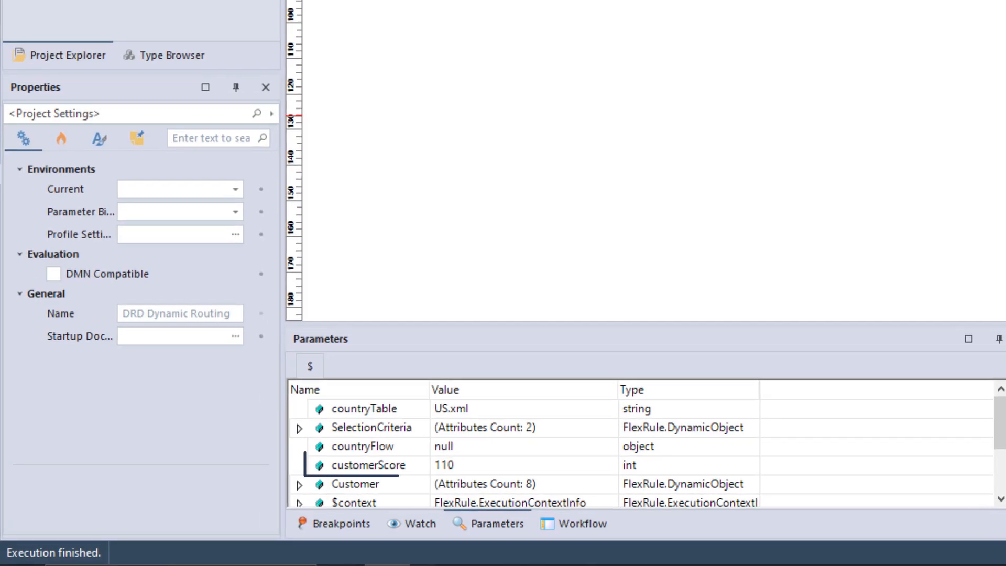